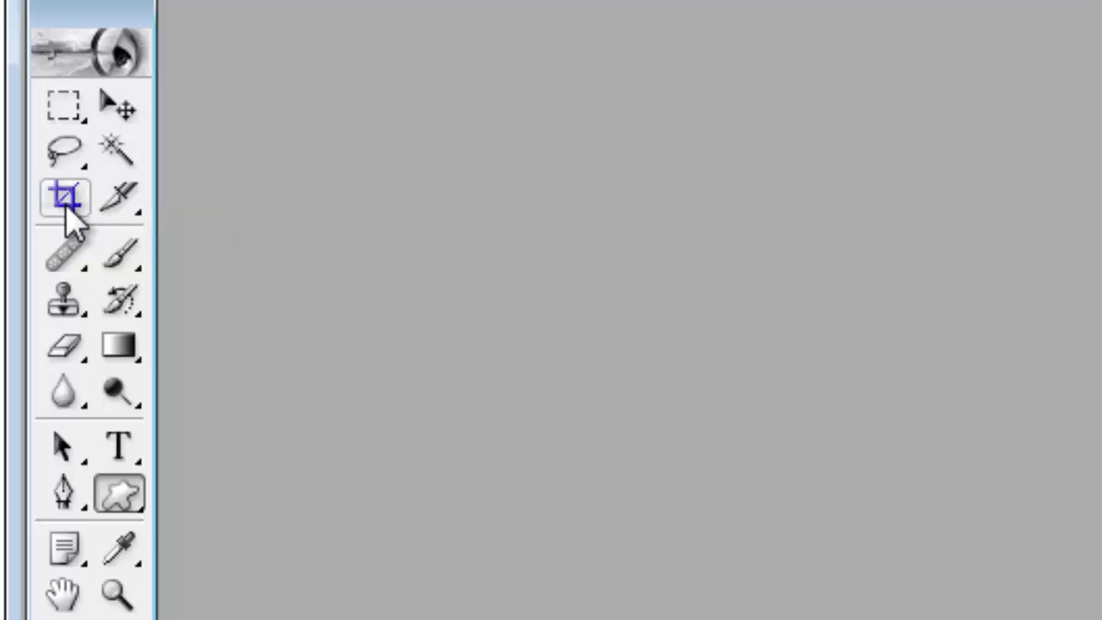
# - Examine the tool variants grouped under the Marquee, Lasso and Slice tools without switching to another variant
pyautogui.click(121, 198)
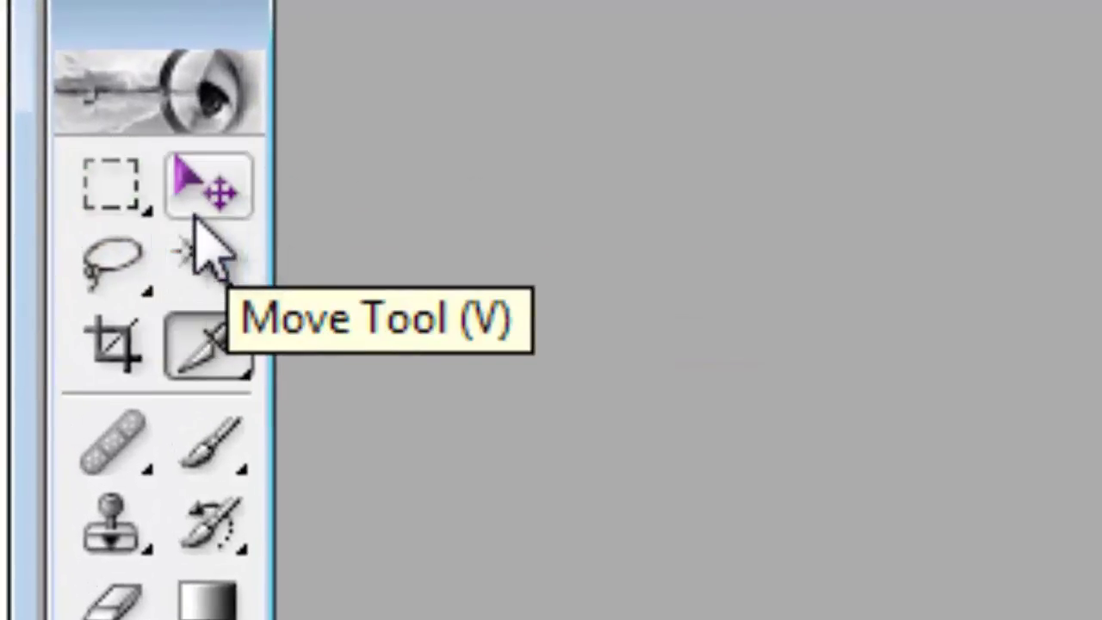
pyautogui.click(120, 217)
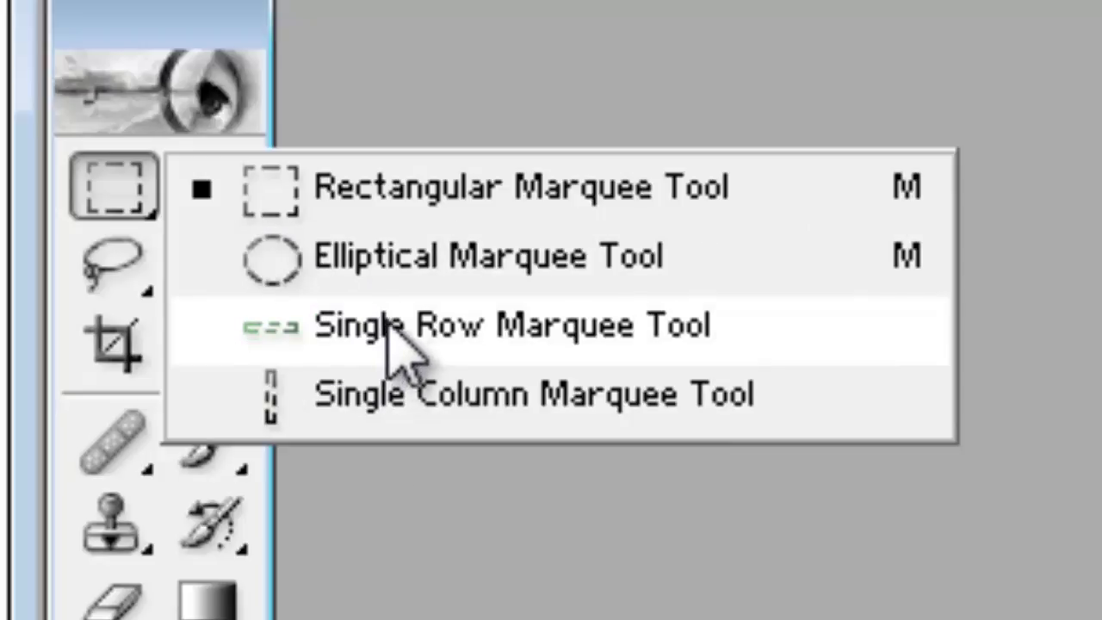
pyautogui.click(714, 571)
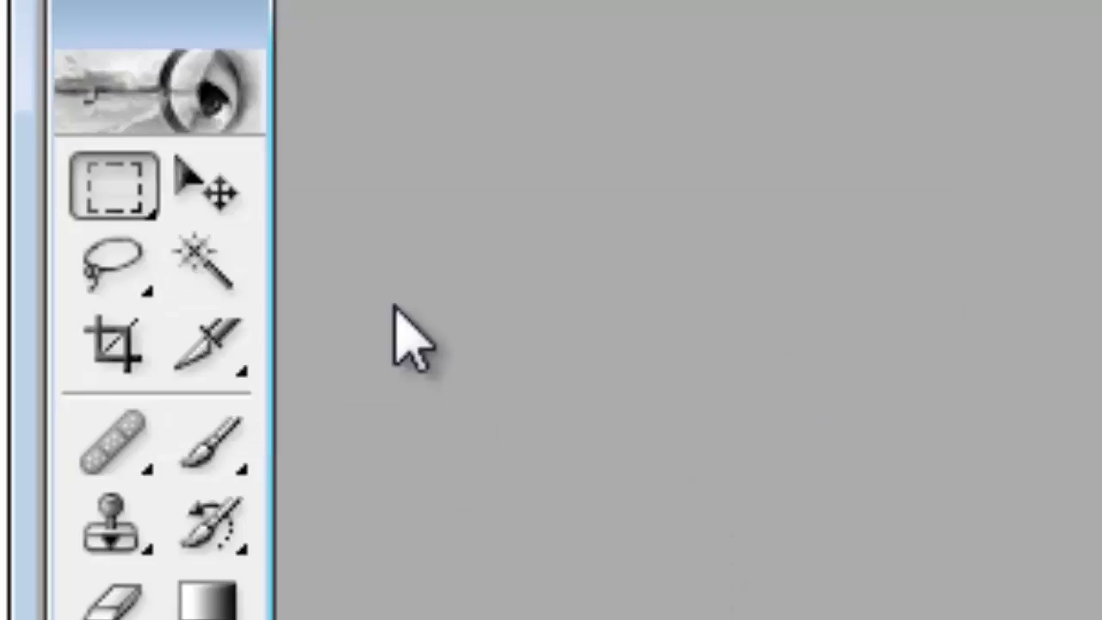
pyautogui.click(105, 272)
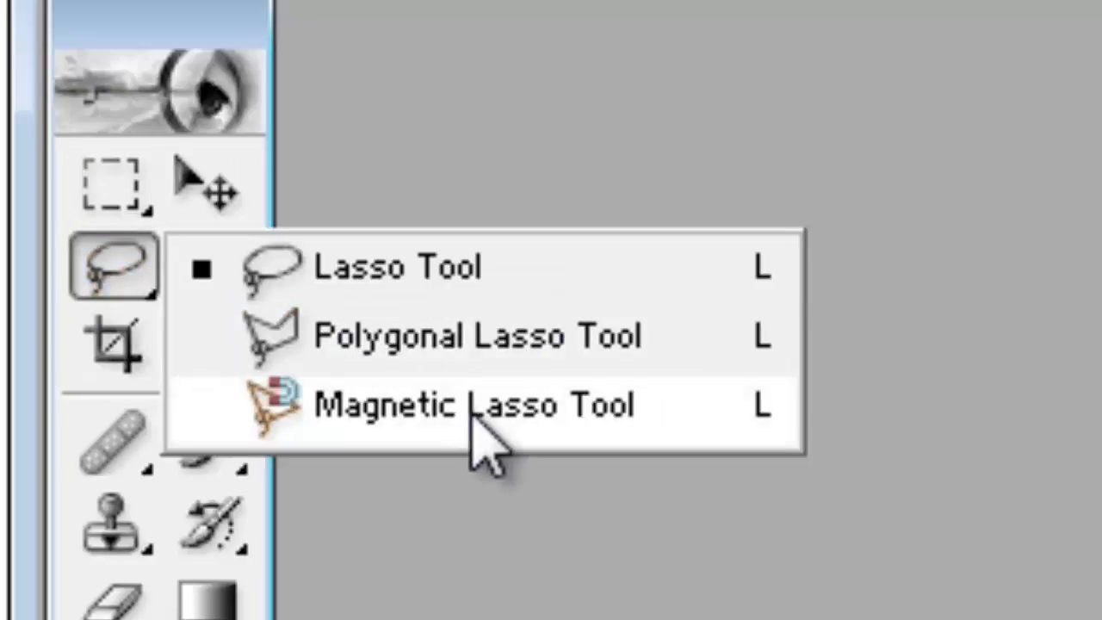
pyautogui.click(600, 538)
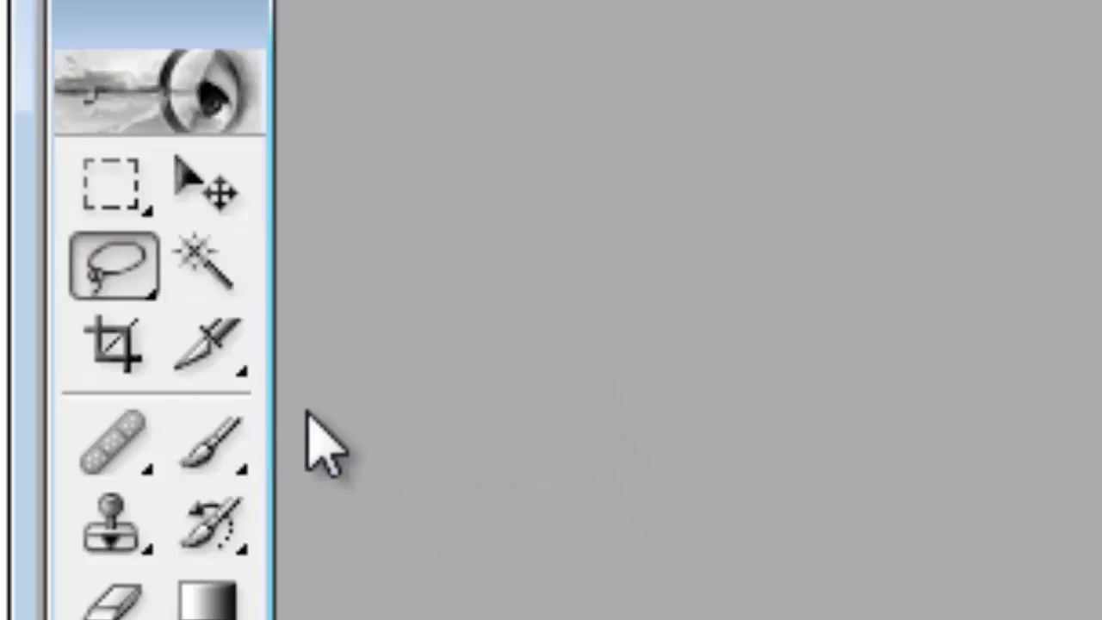
pyautogui.click(210, 349)
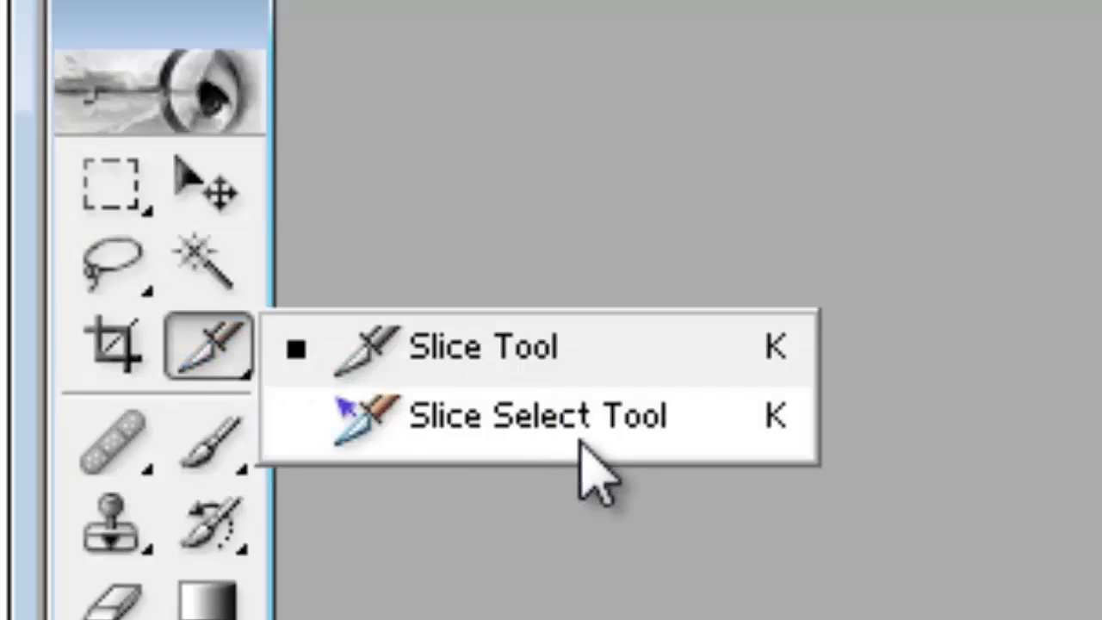
pyautogui.click(19, 511)
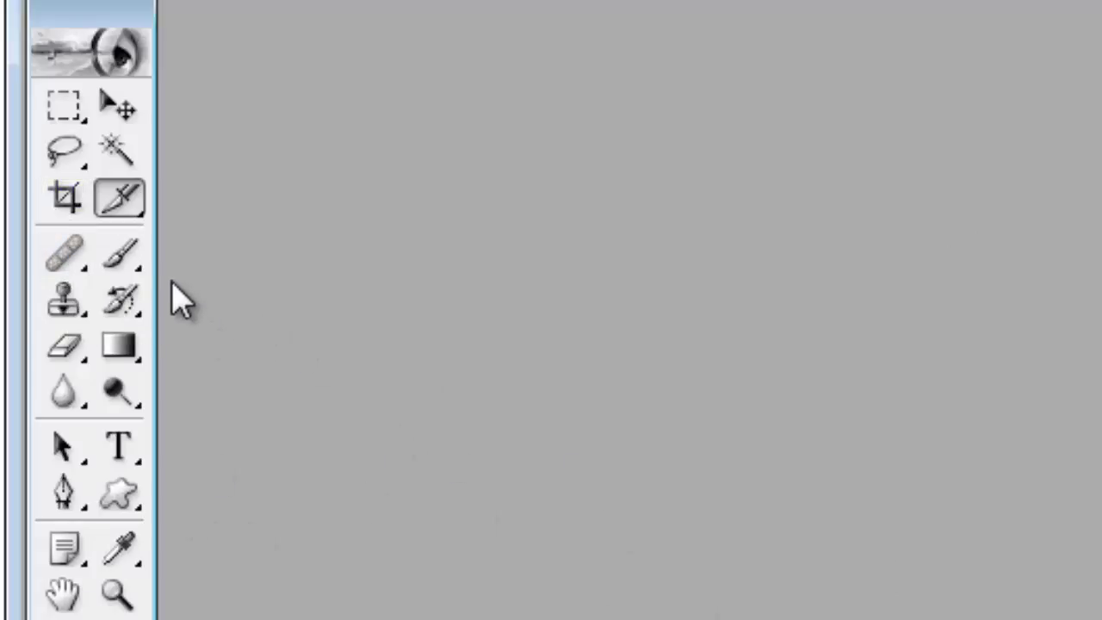
# - Examine the variants grouped with the Healing Brush and Clone Stamp tools
pyautogui.click(86, 258)
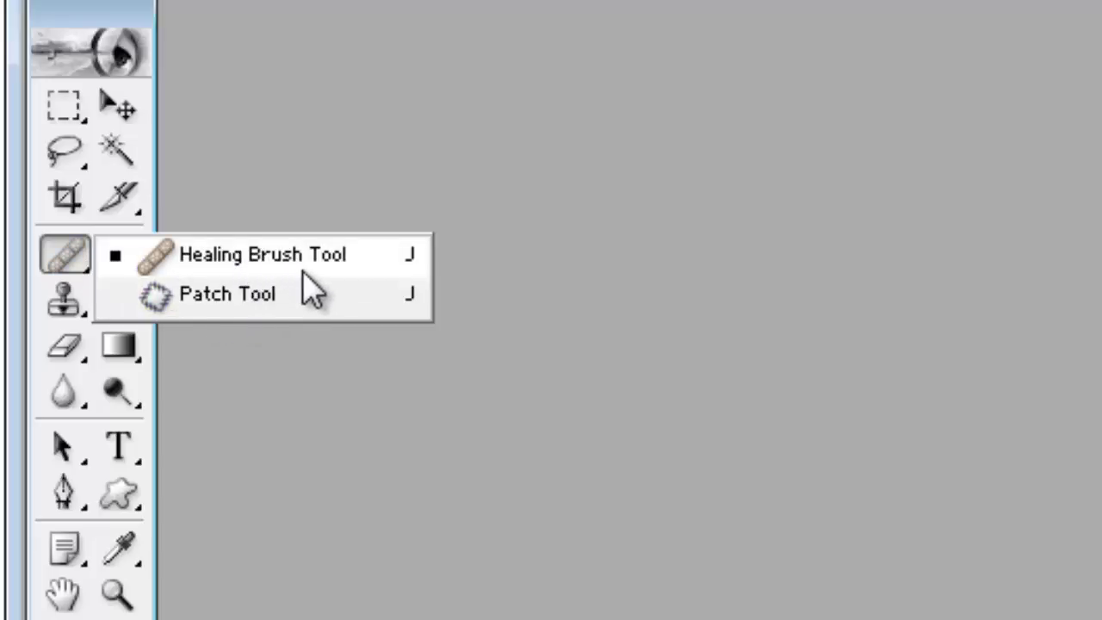
pyautogui.click(457, 419)
pyautogui.click(63, 302)
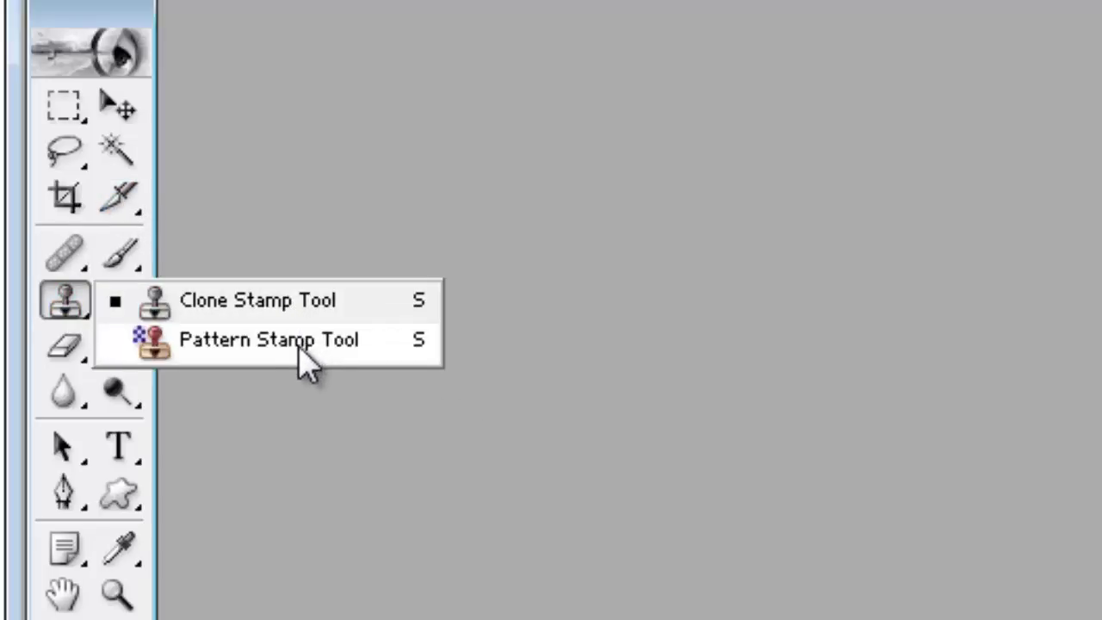
pyautogui.click(409, 452)
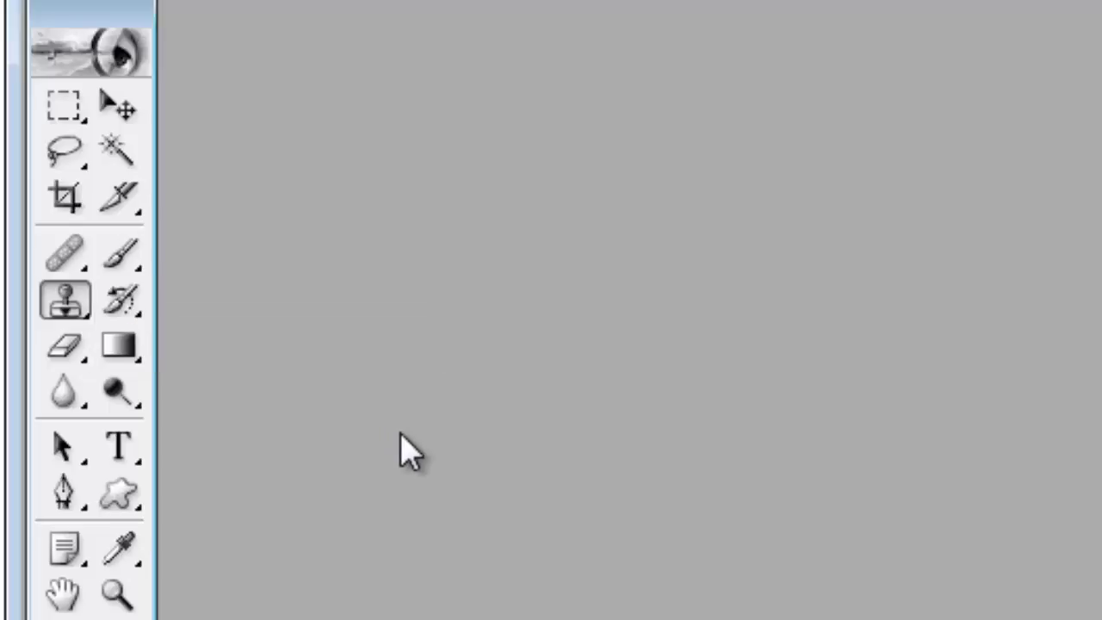
pyautogui.click(86, 300)
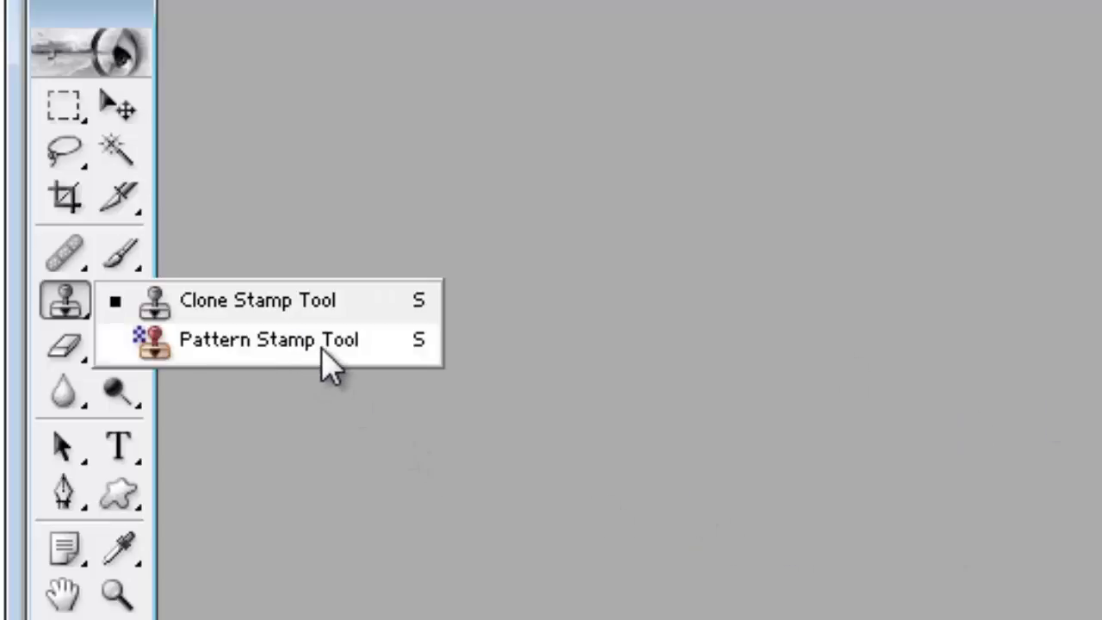
pyautogui.click(402, 480)
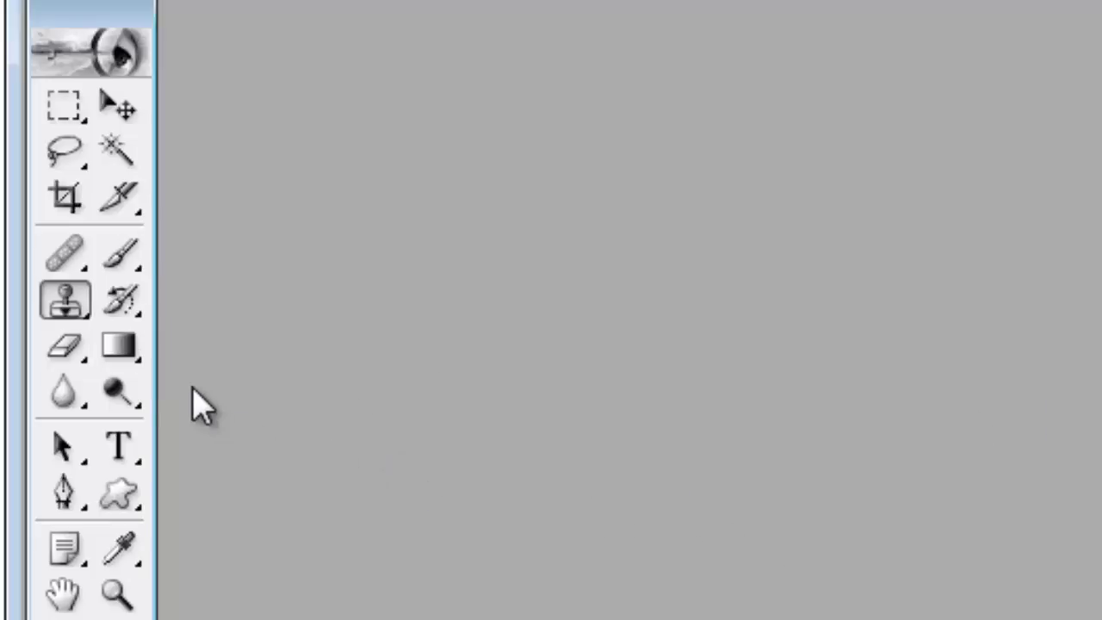
# - Examine the variants of the Eraser and Gradient tools, including the available gradient presets
pyautogui.click(66, 359)
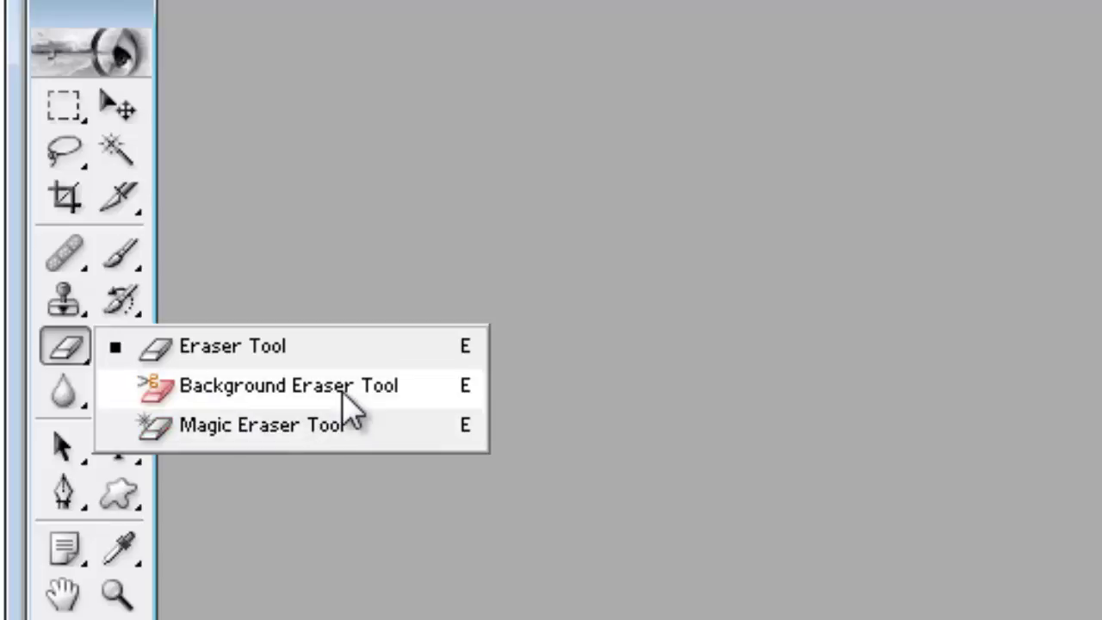
pyautogui.click(607, 408)
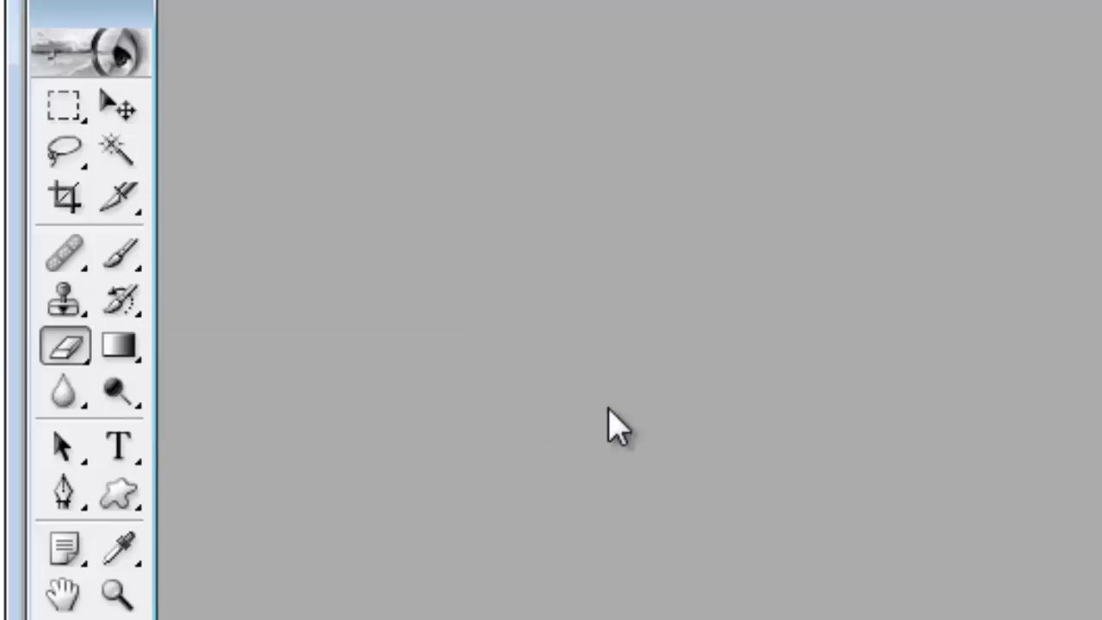
pyautogui.click(131, 346)
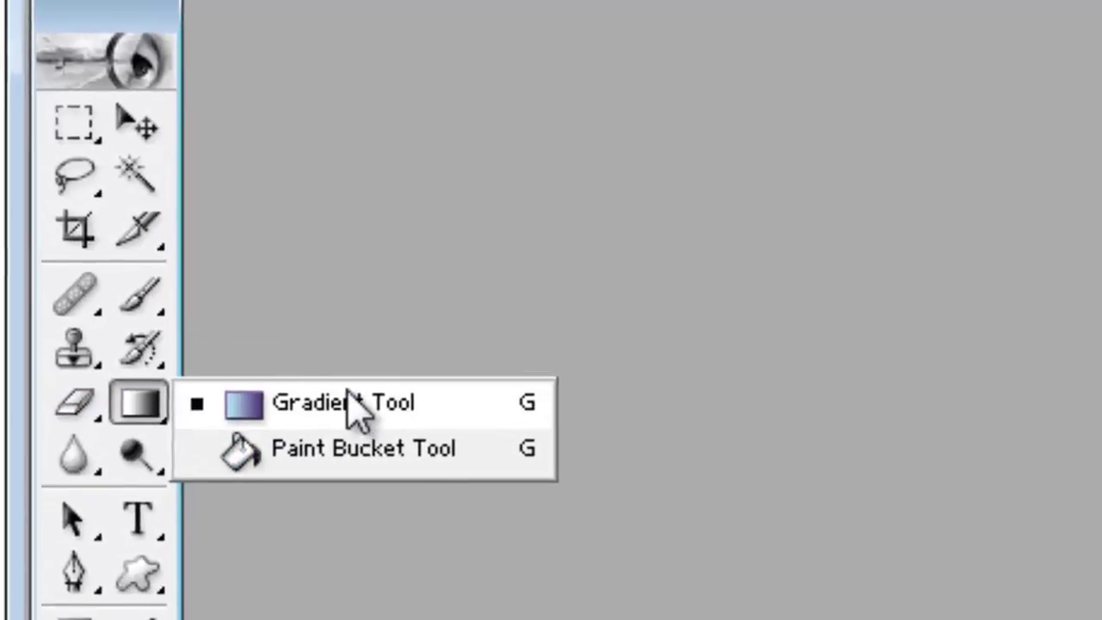
pyautogui.click(388, 54)
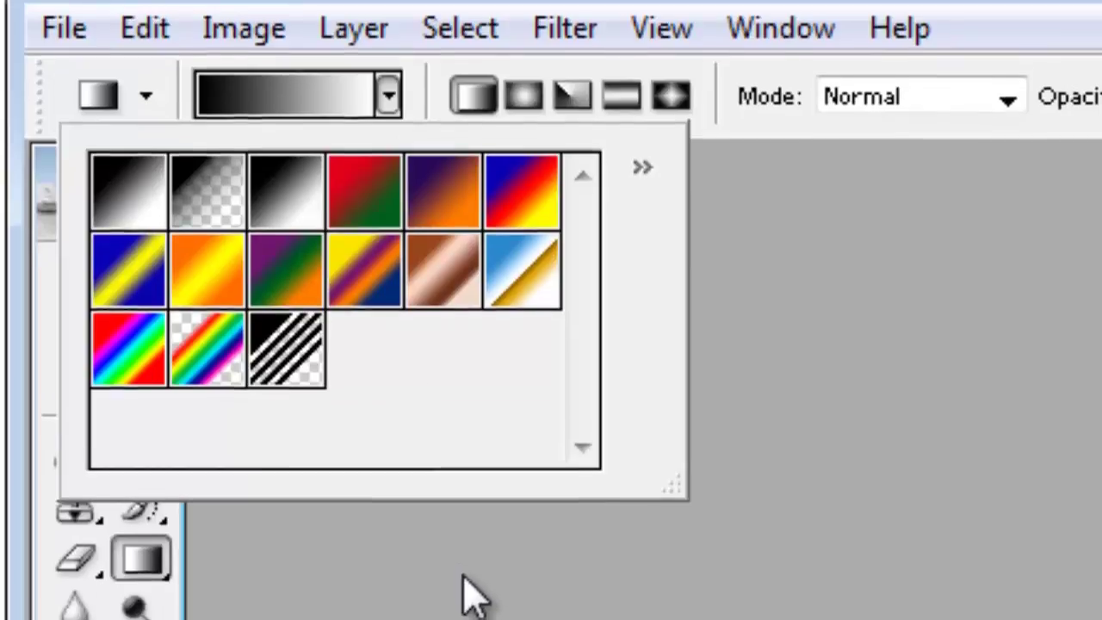
pyautogui.click(463, 606)
# - Look through the Blur, Path Selection, Type and Pen tools and the variants grouped with them
pyautogui.click(86, 416)
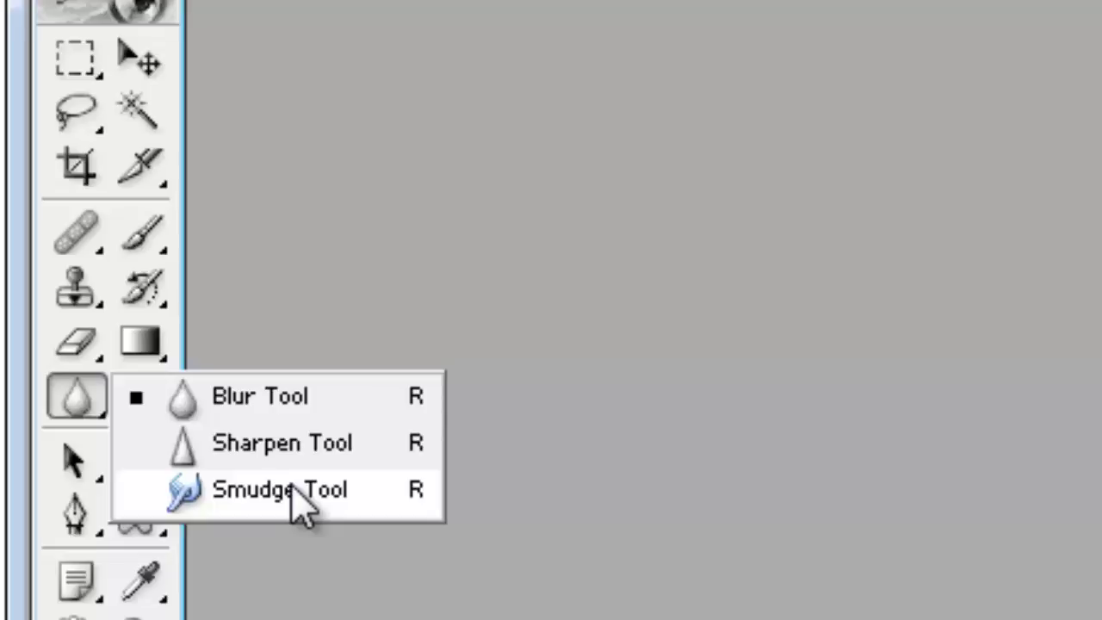
pyautogui.click(349, 588)
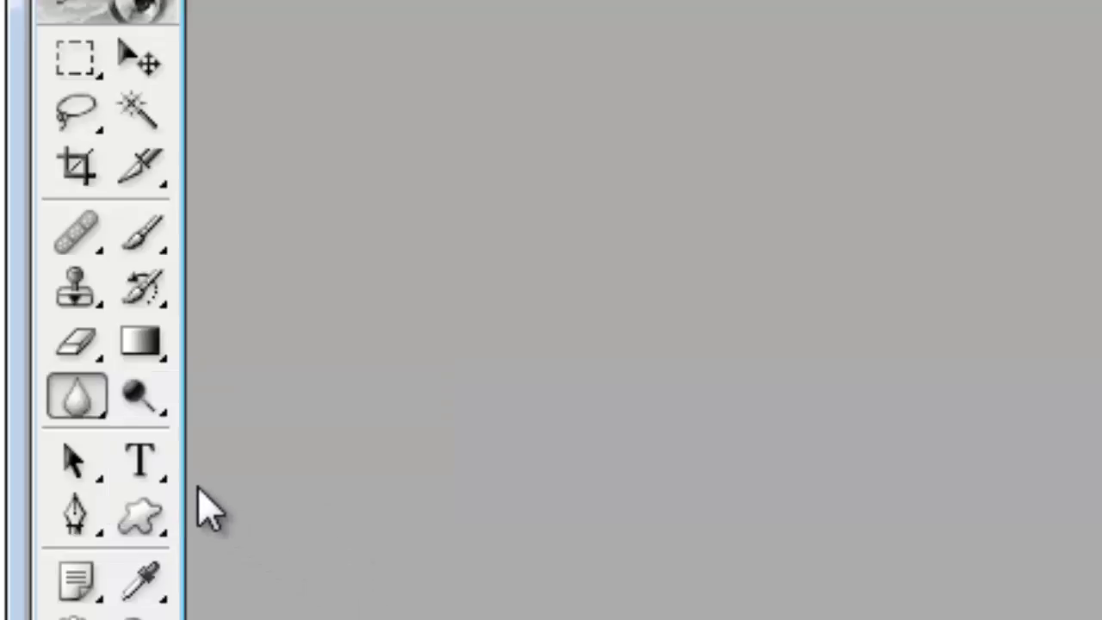
pyautogui.click(53, 459)
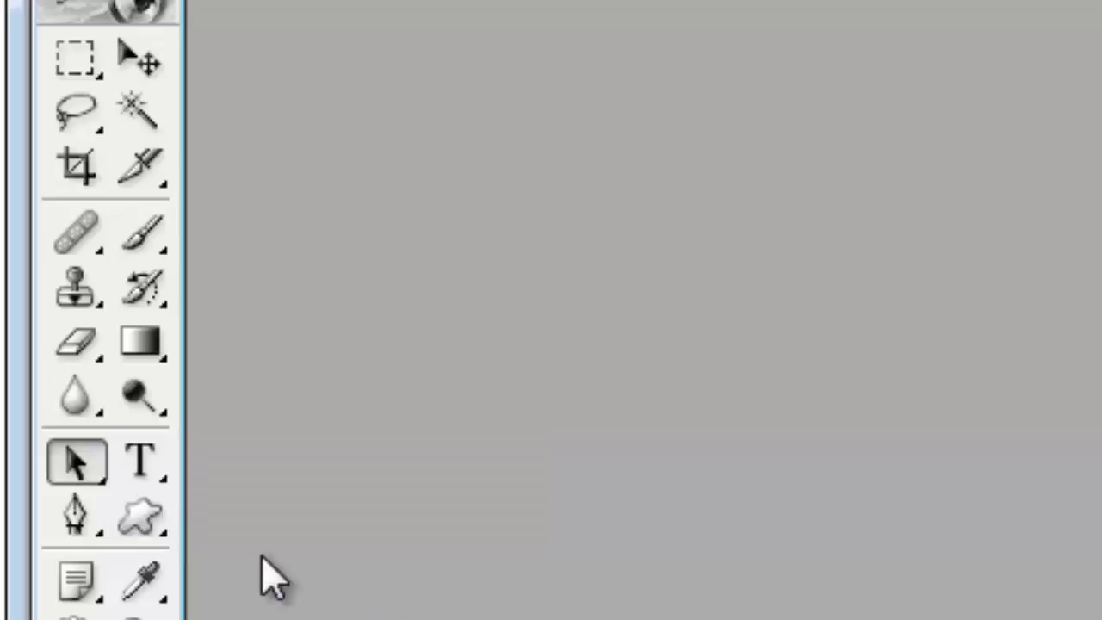
pyautogui.click(166, 486)
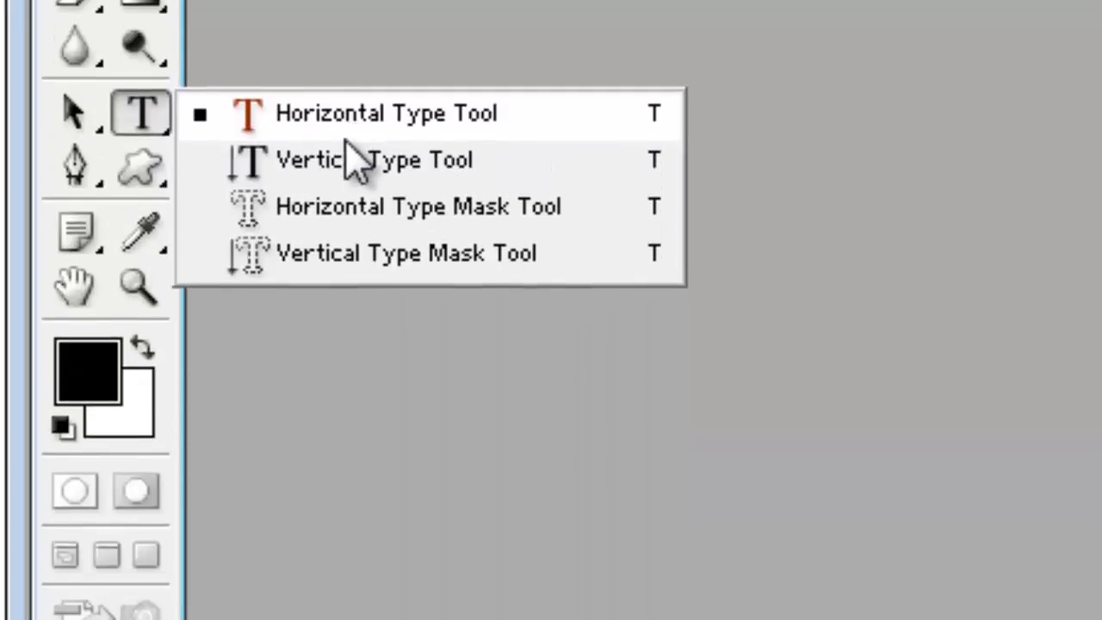
pyautogui.click(332, 365)
pyautogui.click(73, 165)
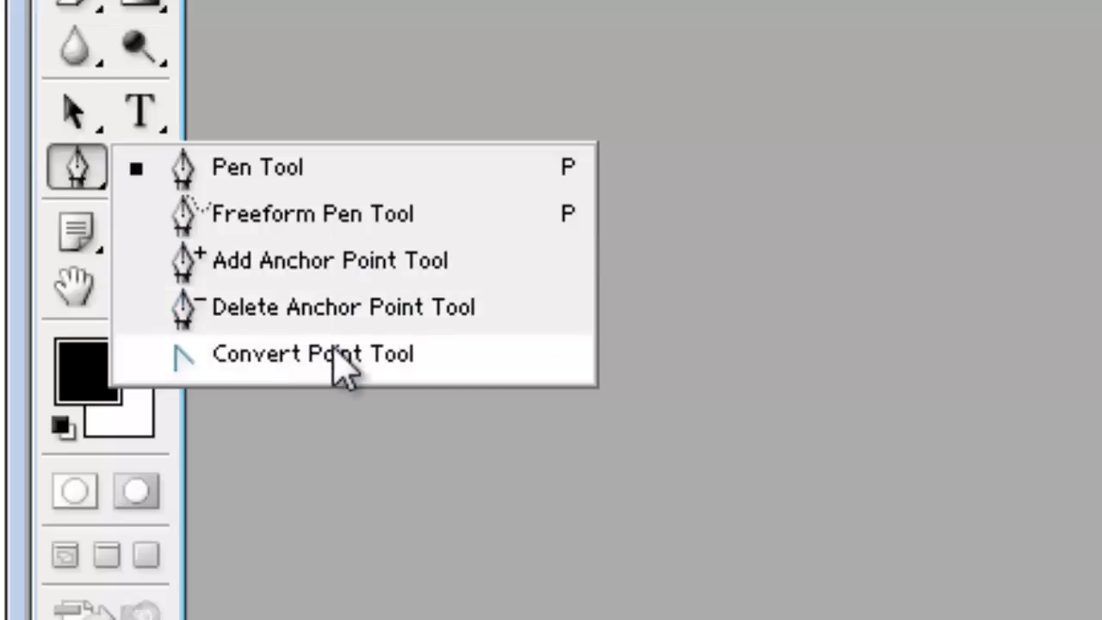
pyautogui.click(411, 419)
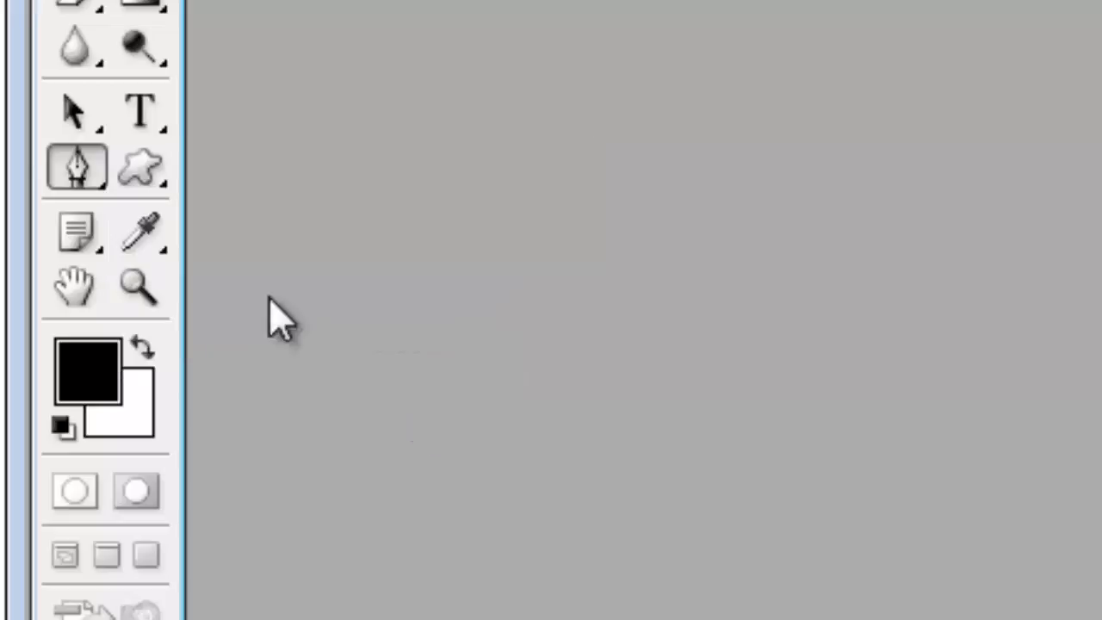
# - Choose the Custom Shape tool and browse through its preset shapes without picking one
pyautogui.click(158, 185)
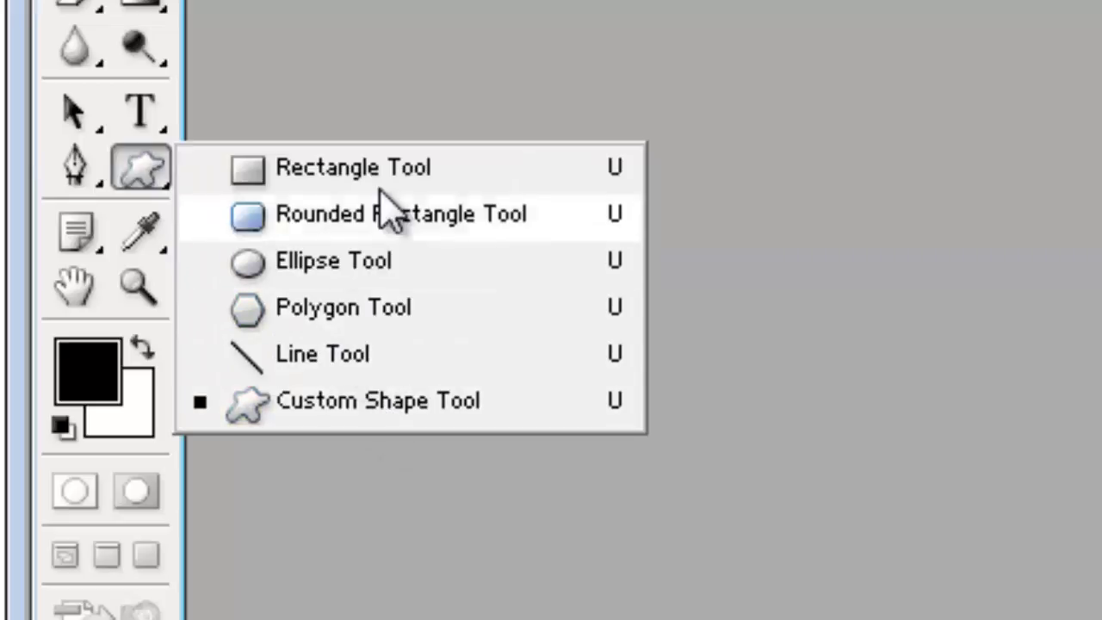
pyautogui.click(366, 417)
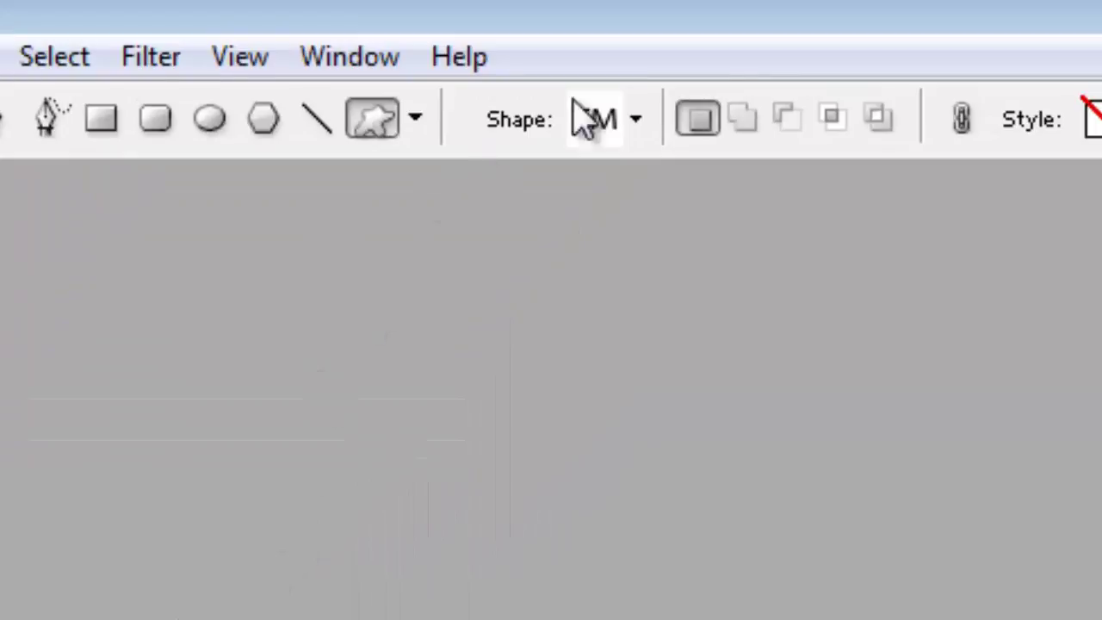
pyautogui.click(636, 120)
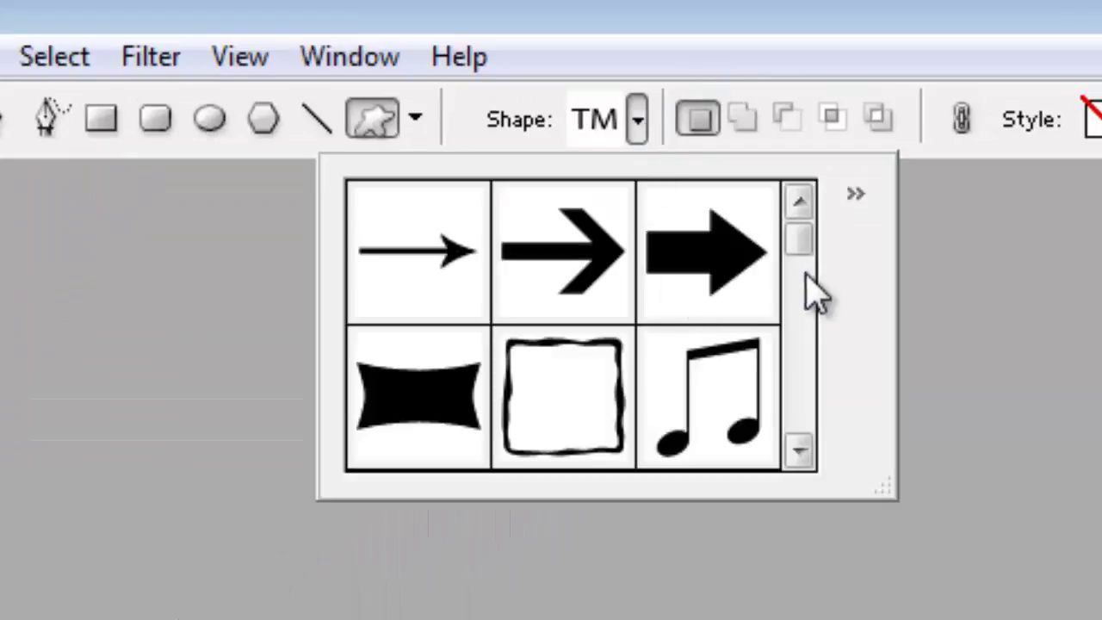
pyautogui.click(802, 456)
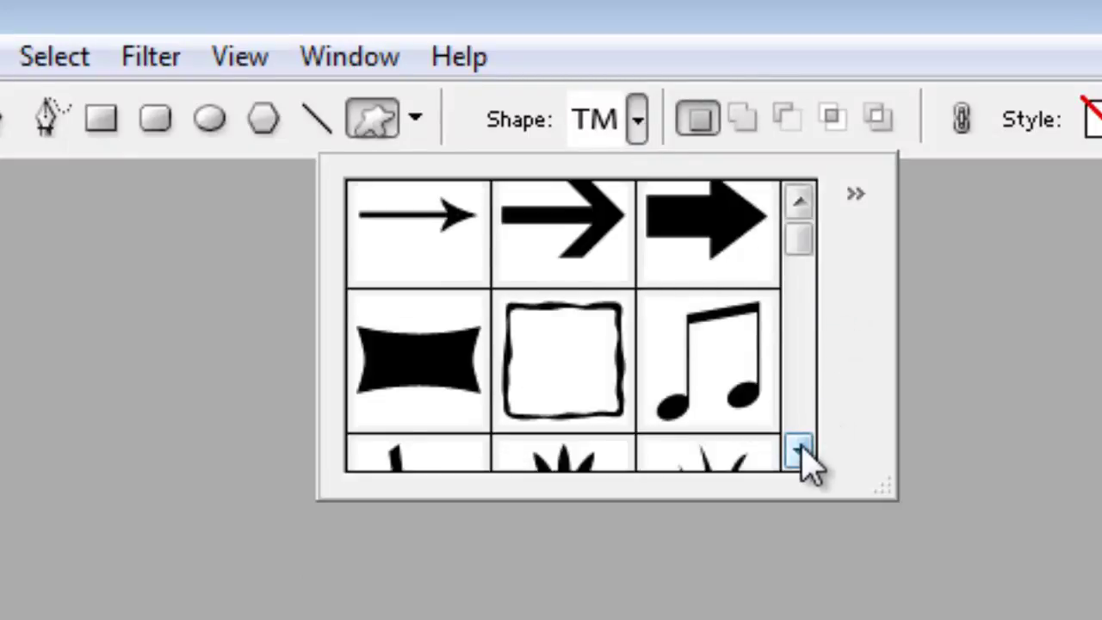
pyautogui.click(802, 456)
pyautogui.click(802, 457)
pyautogui.click(801, 456)
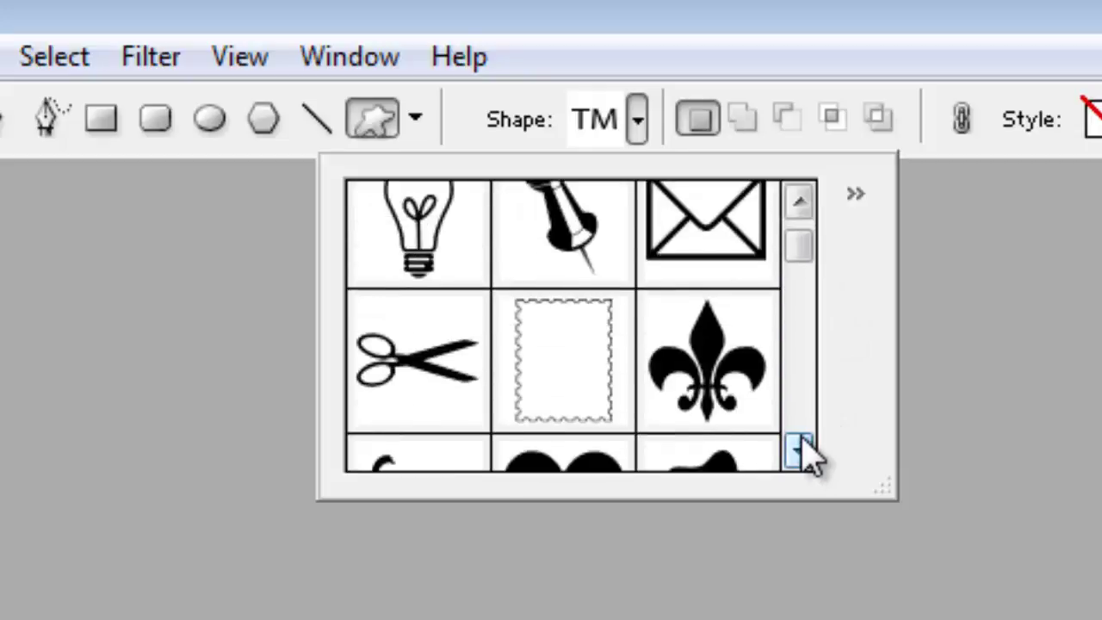
pyautogui.click(802, 456)
pyautogui.click(801, 456)
pyautogui.click(801, 456)
pyautogui.click(801, 457)
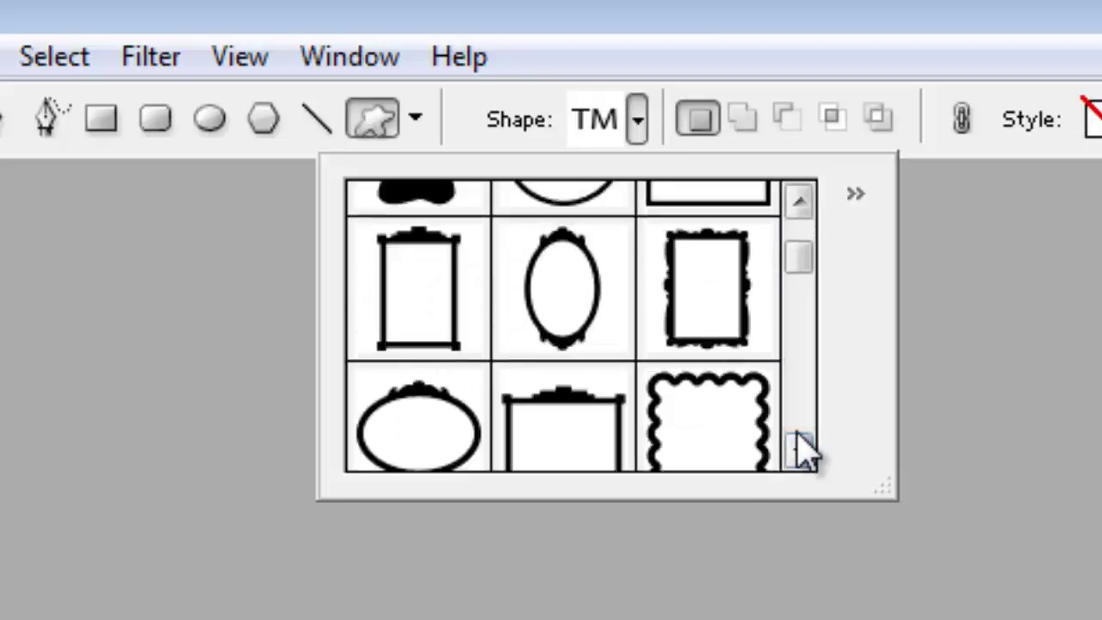
pyautogui.click(802, 456)
pyautogui.click(799, 438)
pyautogui.click(799, 437)
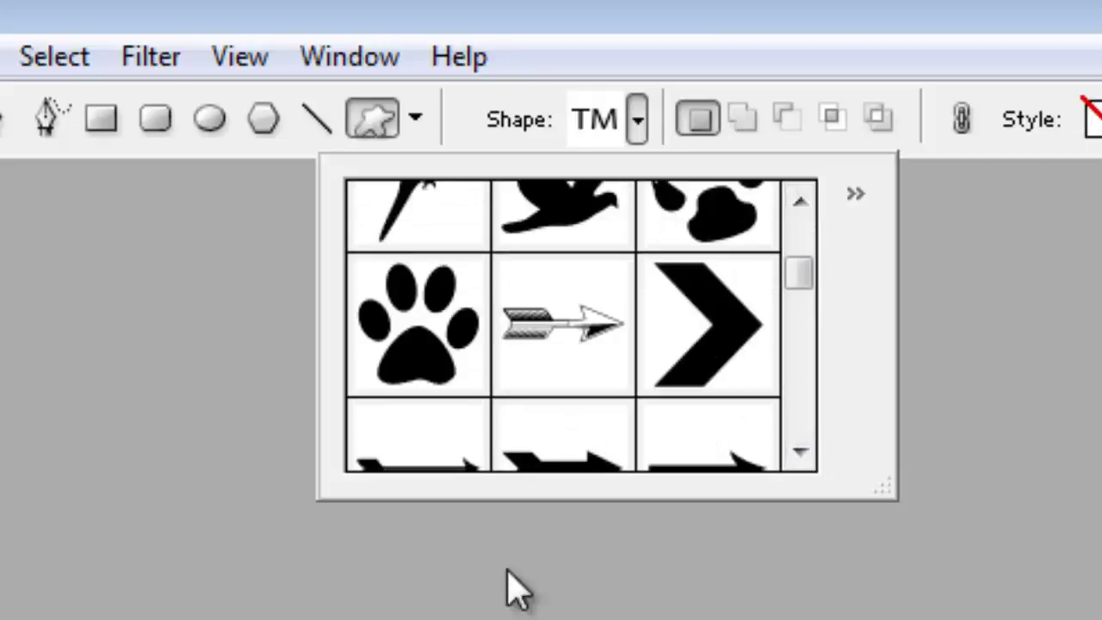
pyautogui.press('Escape')
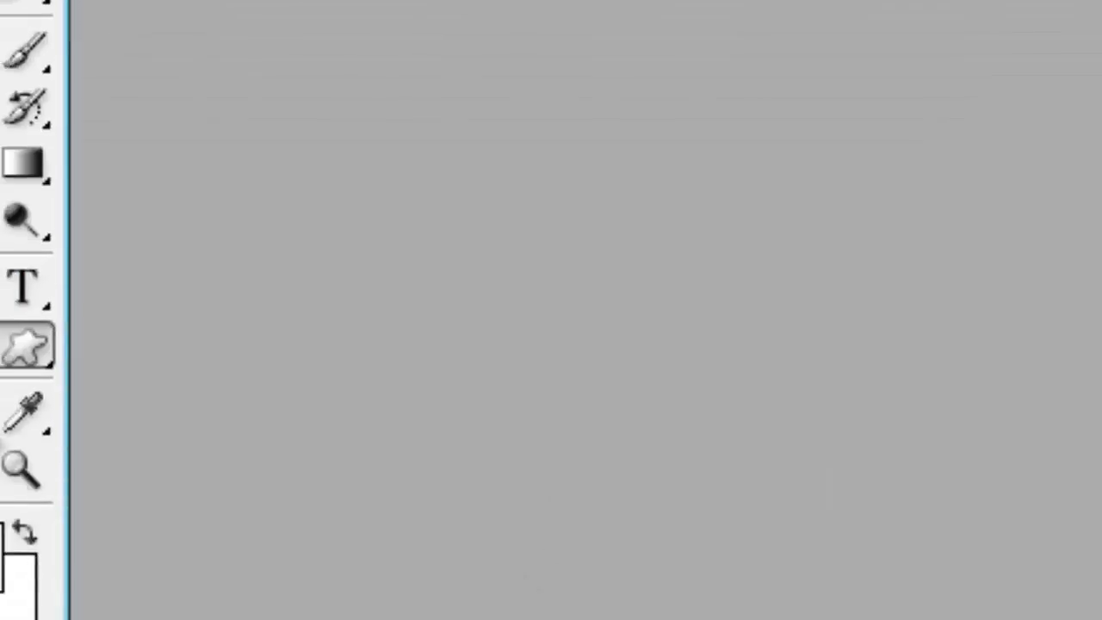
# - Examine the Notes tool's variants, and activate the Eyedropper, Hand and Zoom tools one after another
pyautogui.click(85, 237)
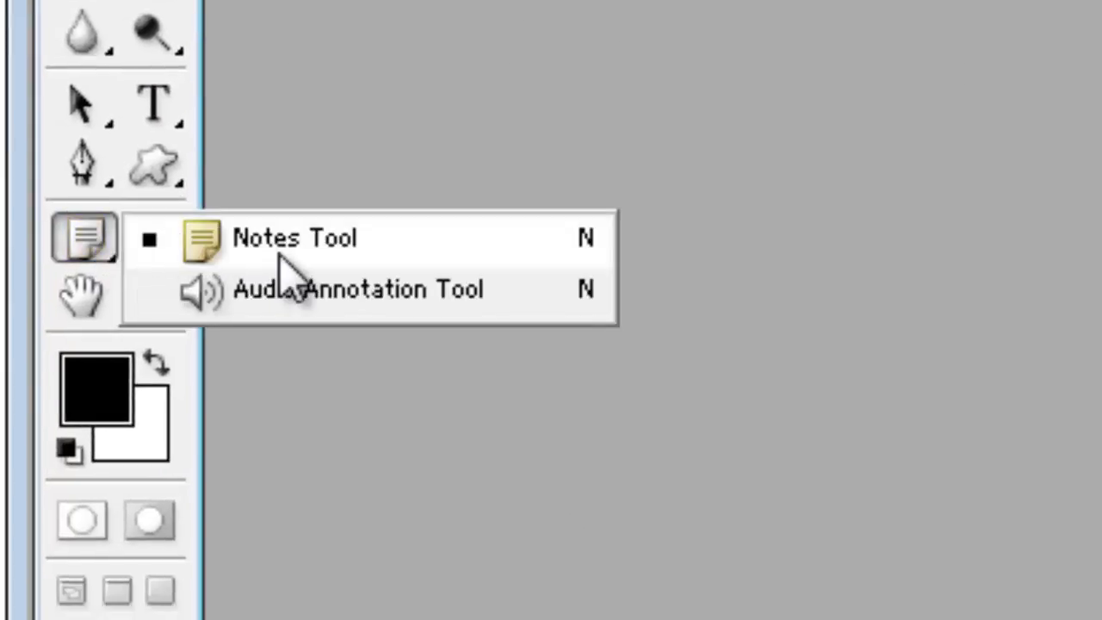
pyautogui.click(469, 148)
pyautogui.click(176, 232)
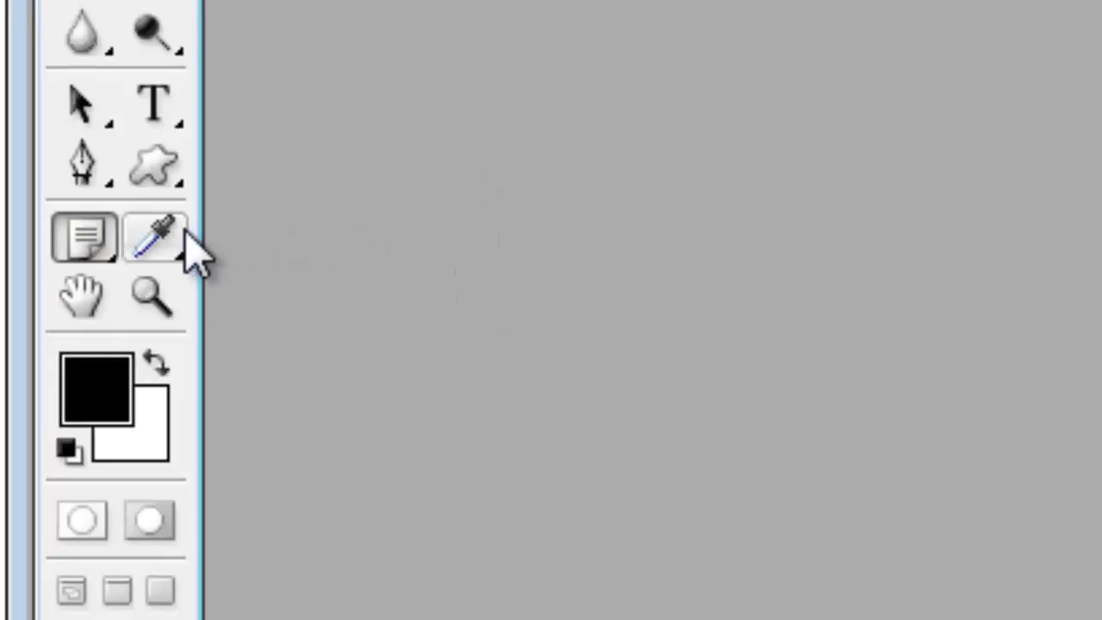
pyautogui.click(577, 111)
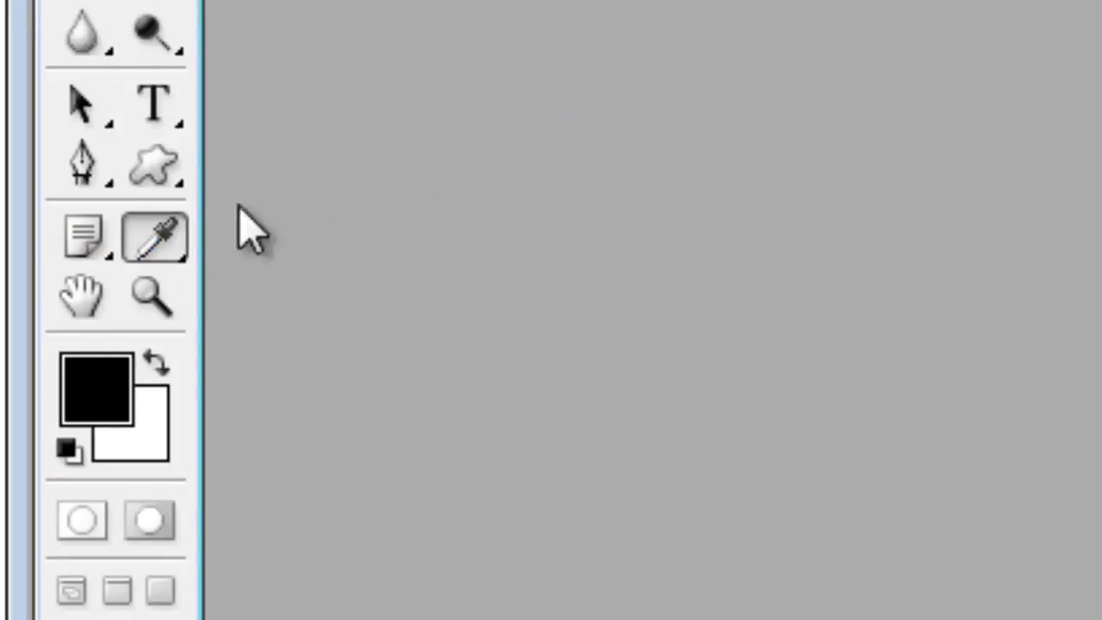
pyautogui.click(63, 313)
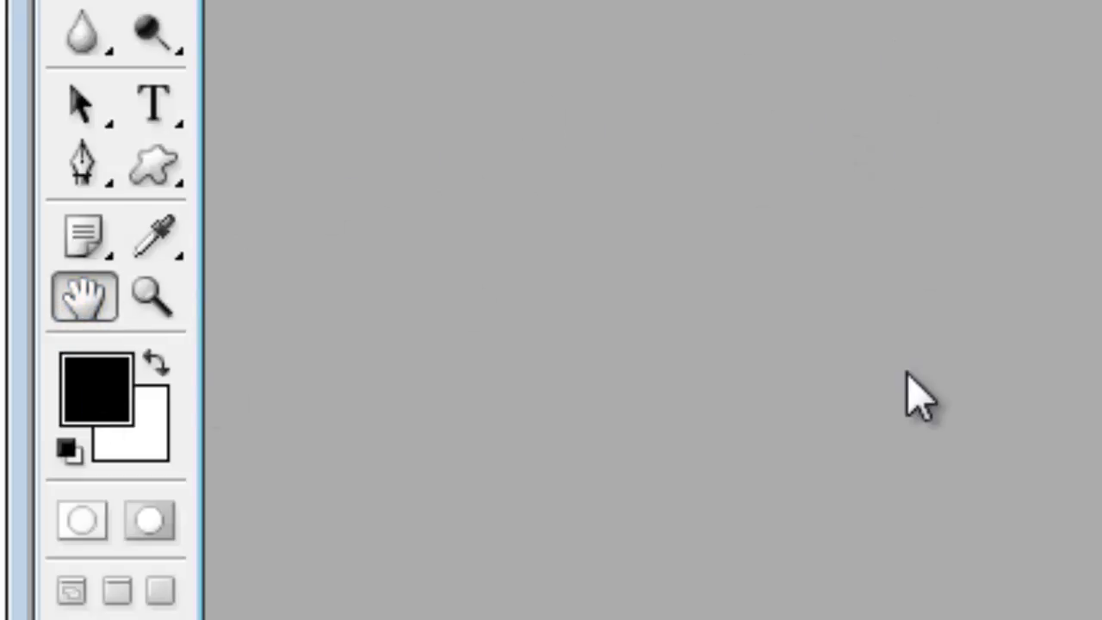
pyautogui.click(158, 303)
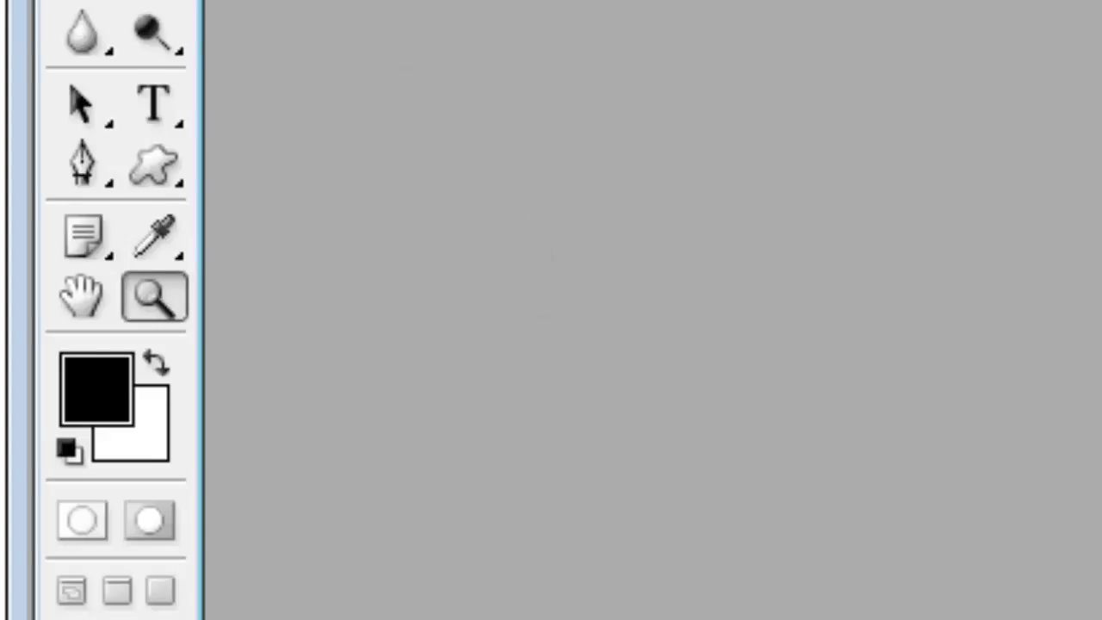
# - Examine the File commands for creating and opening documents, including the list of recently opened files
pyautogui.click(239, 39)
pyautogui.moveTo(172, 64)
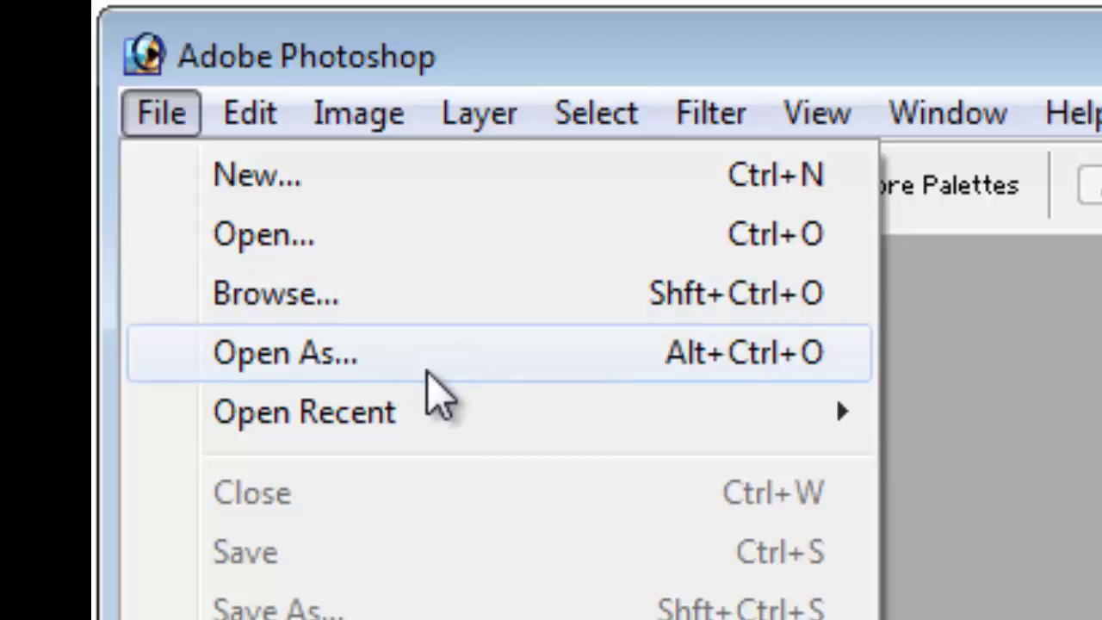
pyautogui.moveTo(422, 422)
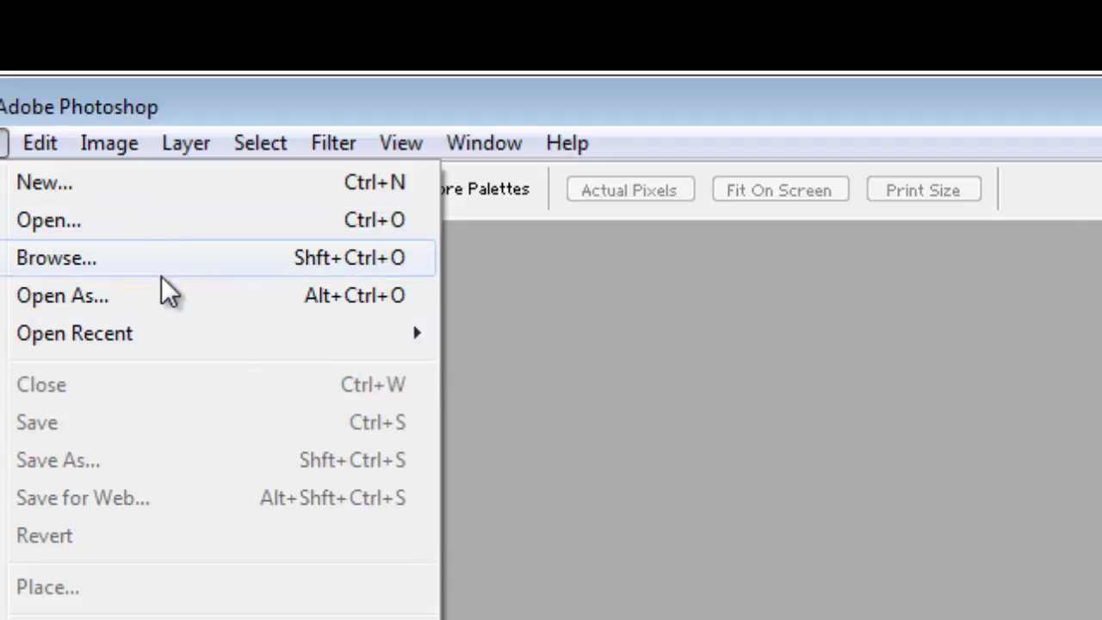
pyautogui.moveTo(158, 345)
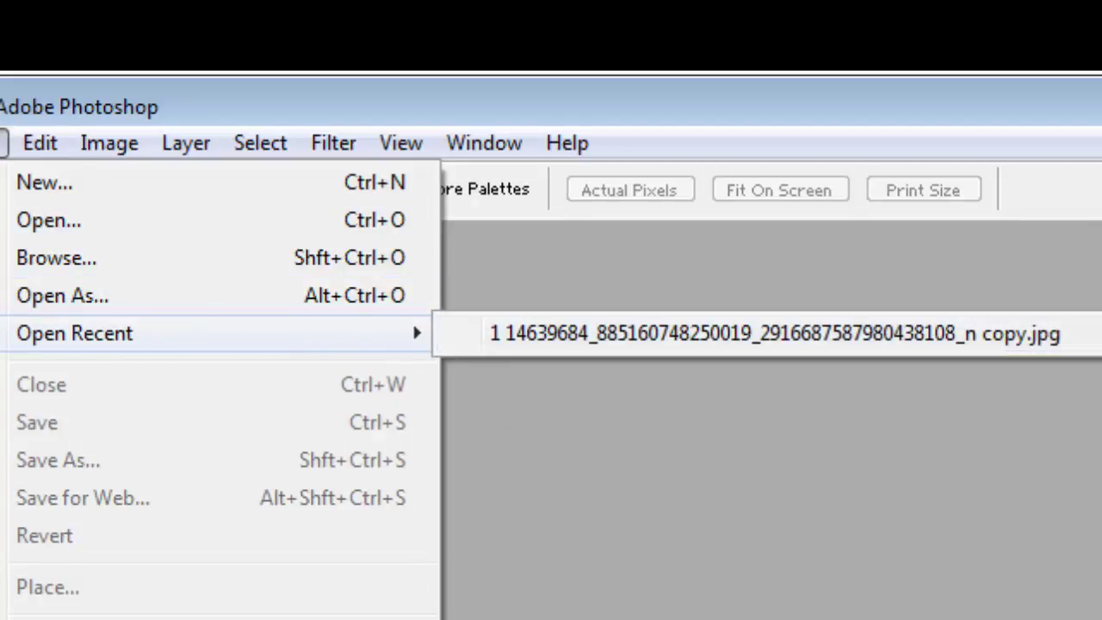
pyautogui.press('Escape')
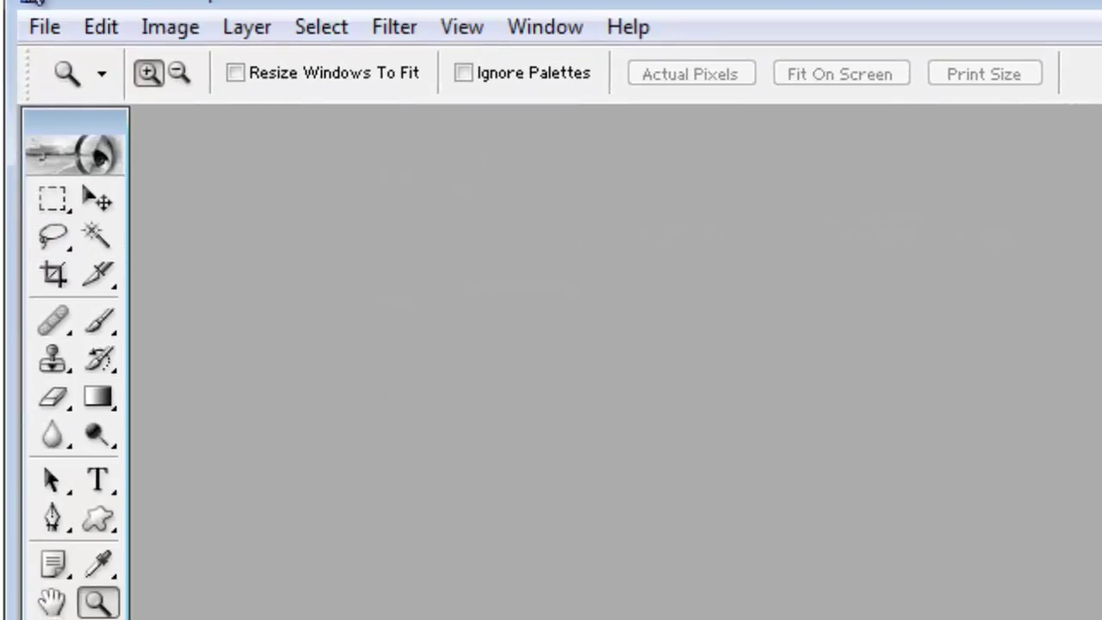
# - Examine the remaining File commands for saving, importing, automating, printing and exiting
pyautogui.click(45, 28)
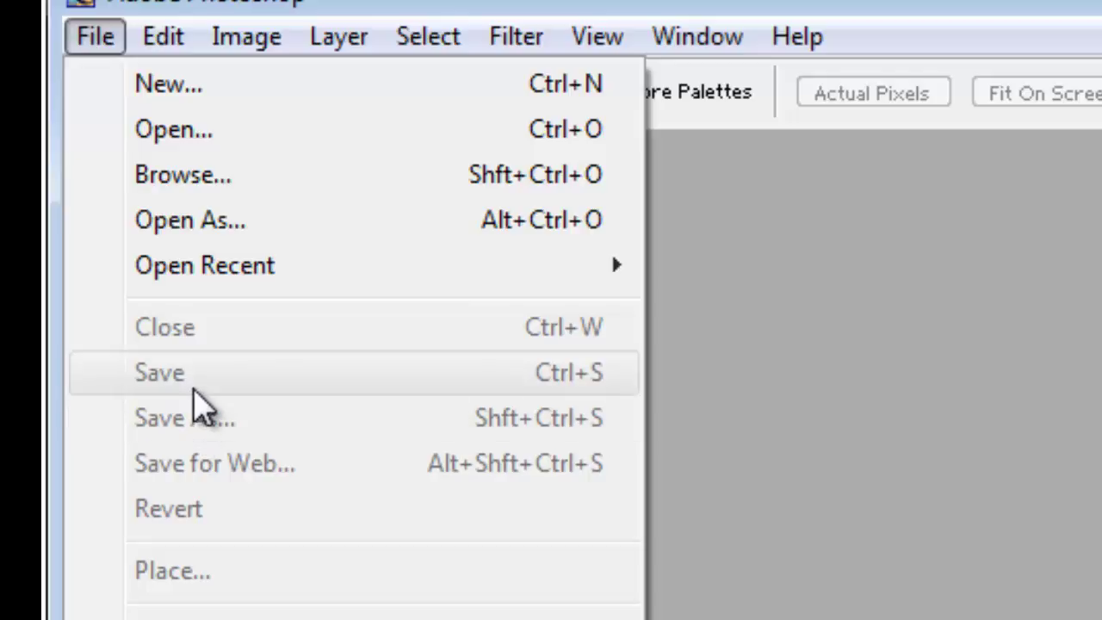
pyautogui.moveTo(178, 363)
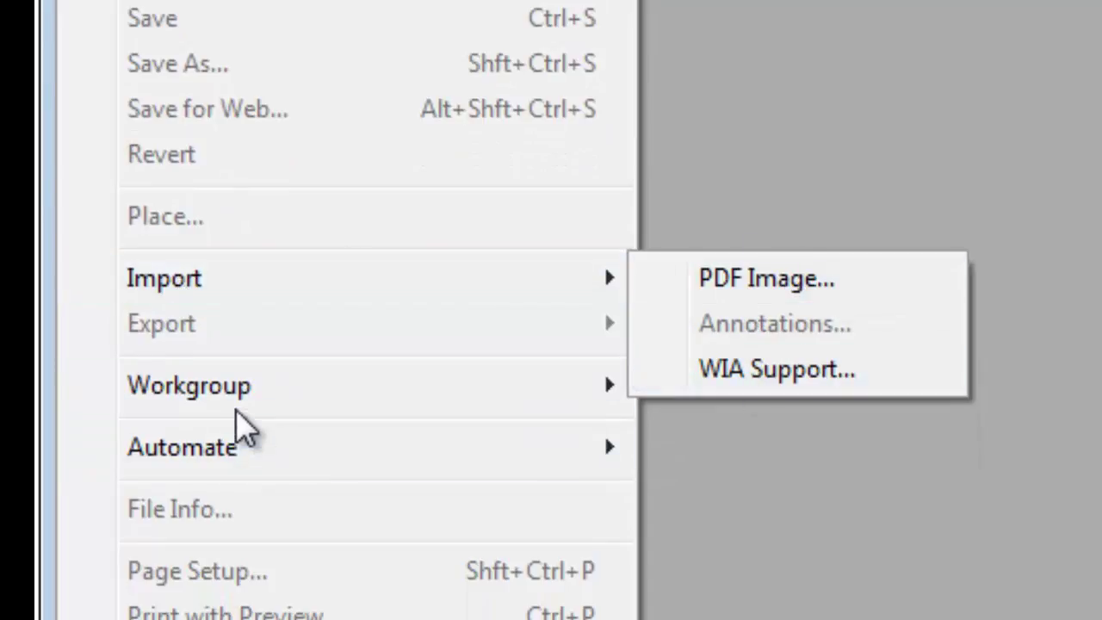
pyautogui.moveTo(228, 385)
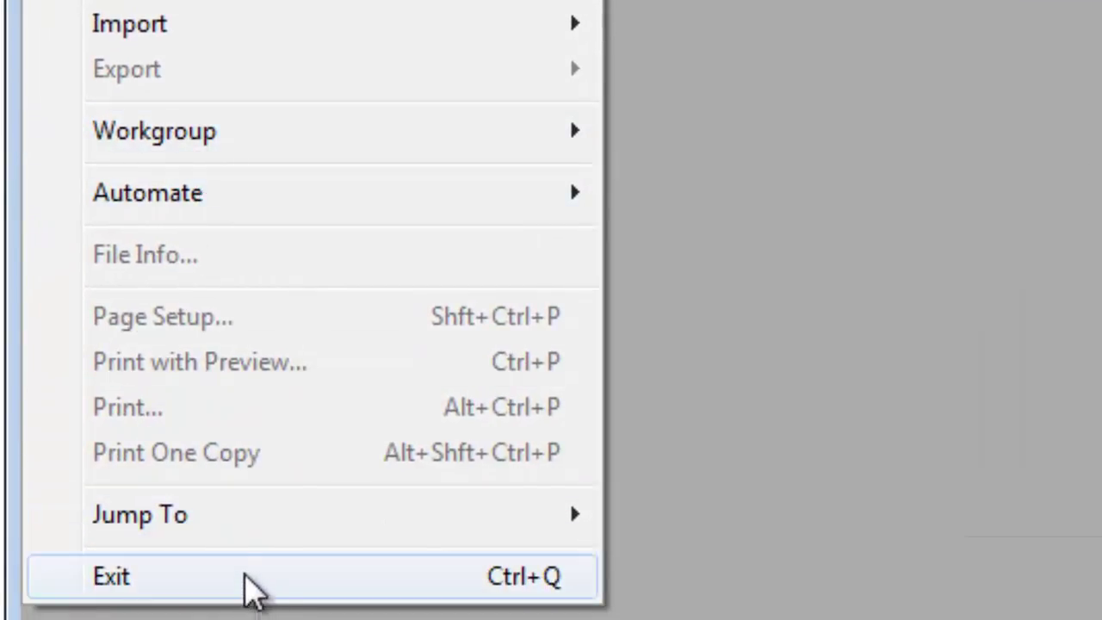
# - Look through the Edit, Image, Layer, Select, Filter and Help commands one group after another without choosing any
pyautogui.moveTo(68, 79)
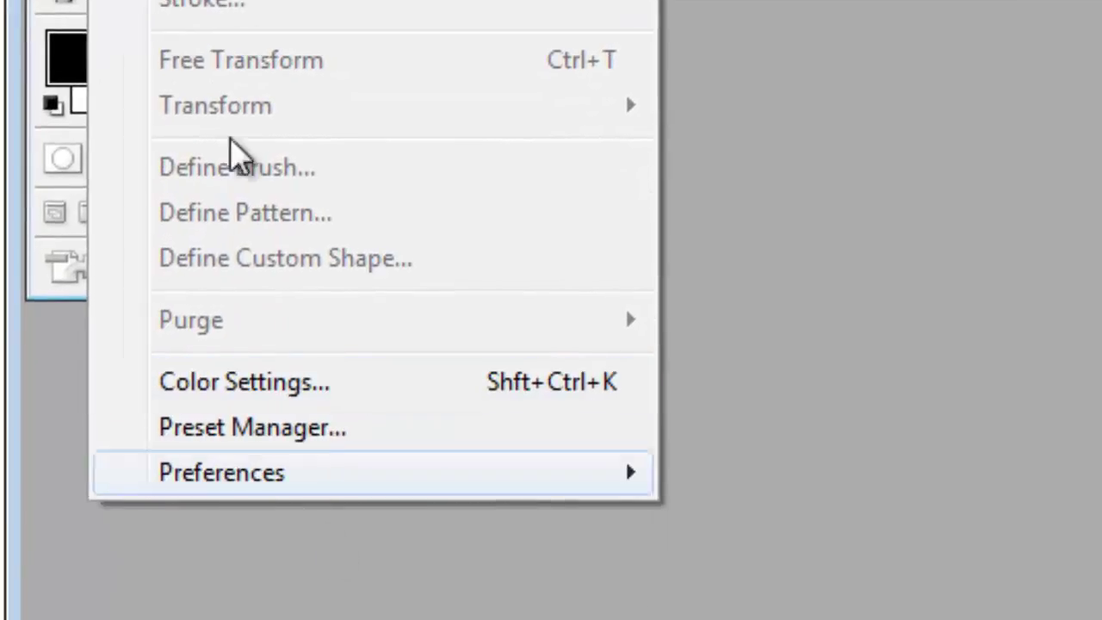
pyautogui.moveTo(121, 87)
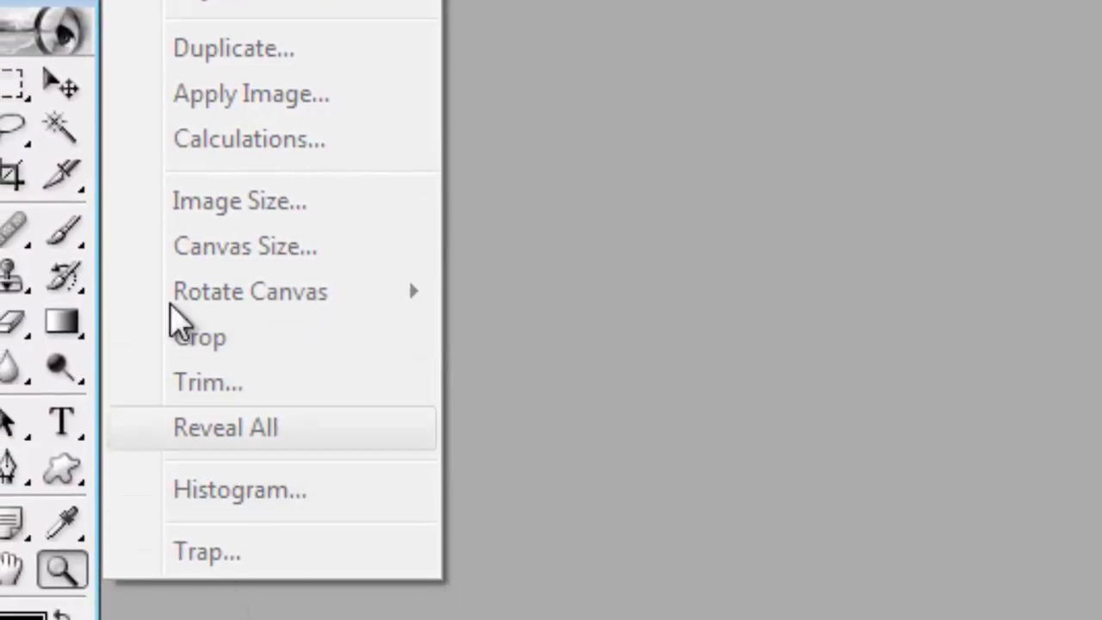
pyautogui.moveTo(178, 89)
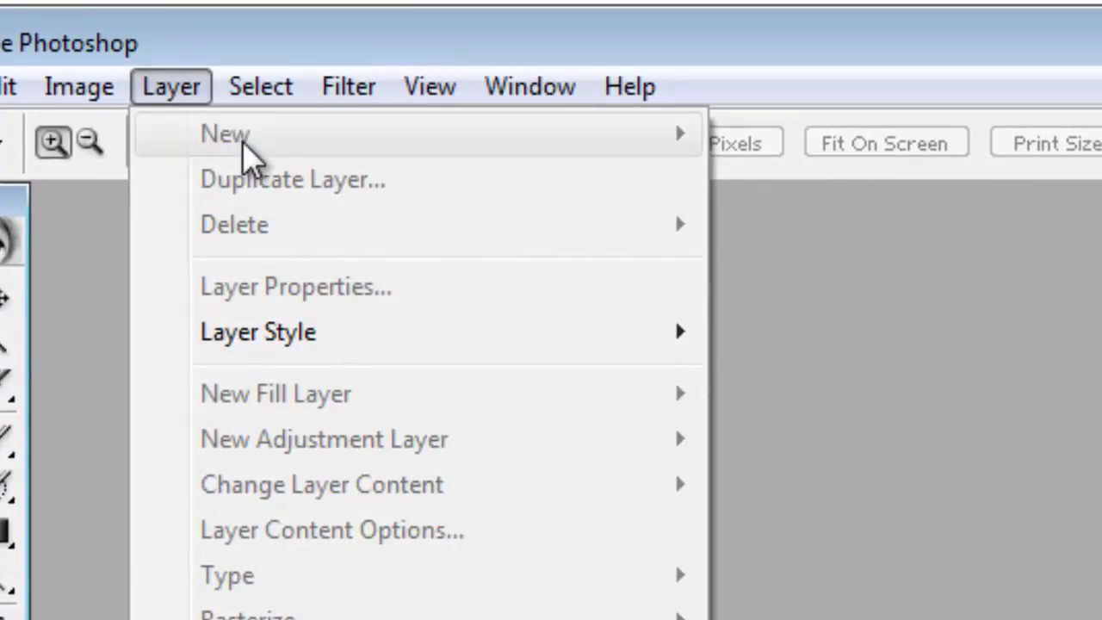
pyautogui.moveTo(266, 100)
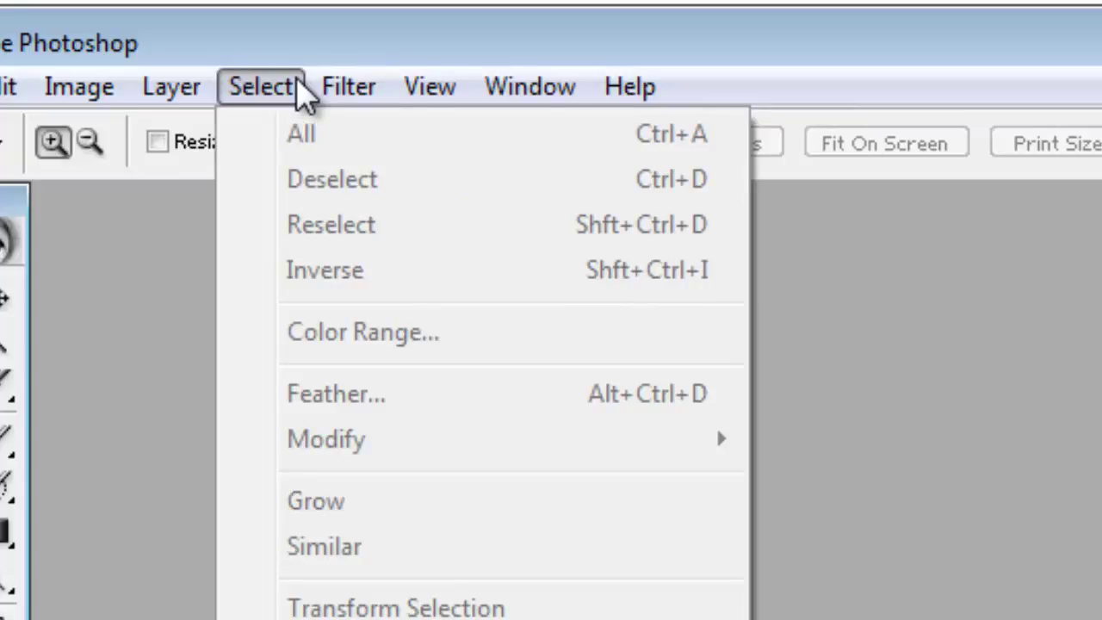
pyautogui.moveTo(347, 90)
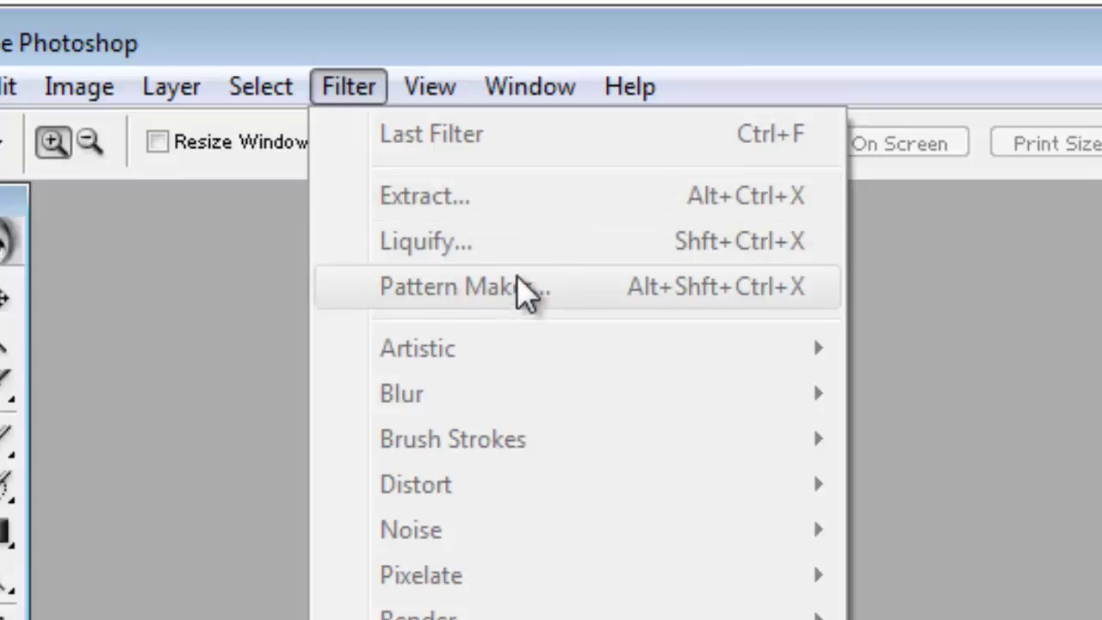
pyautogui.moveTo(637, 89)
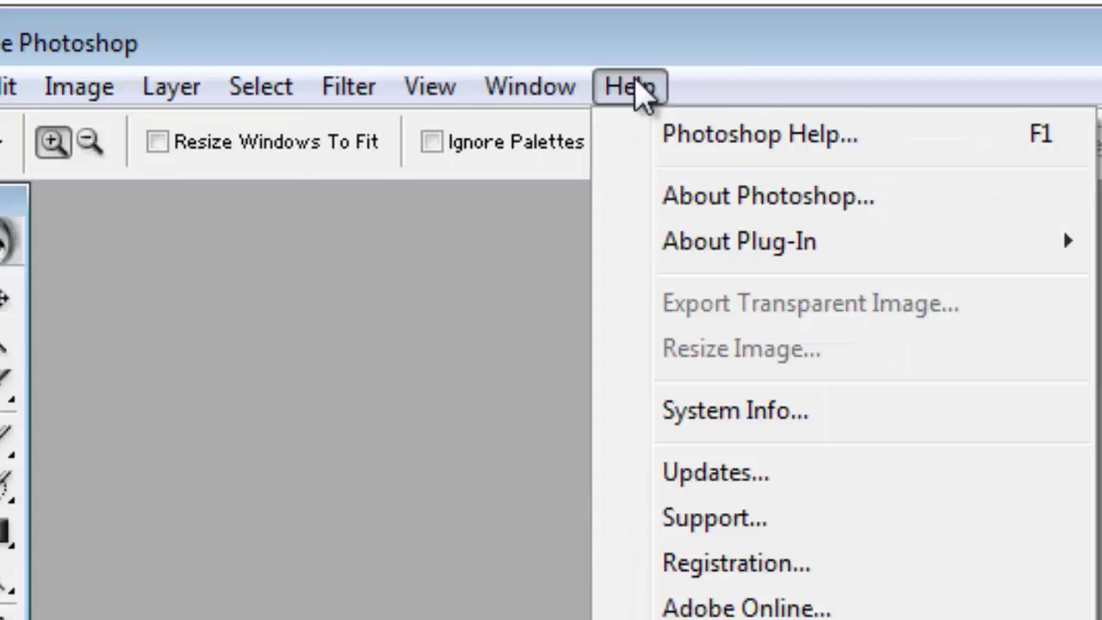
pyautogui.click(483, 456)
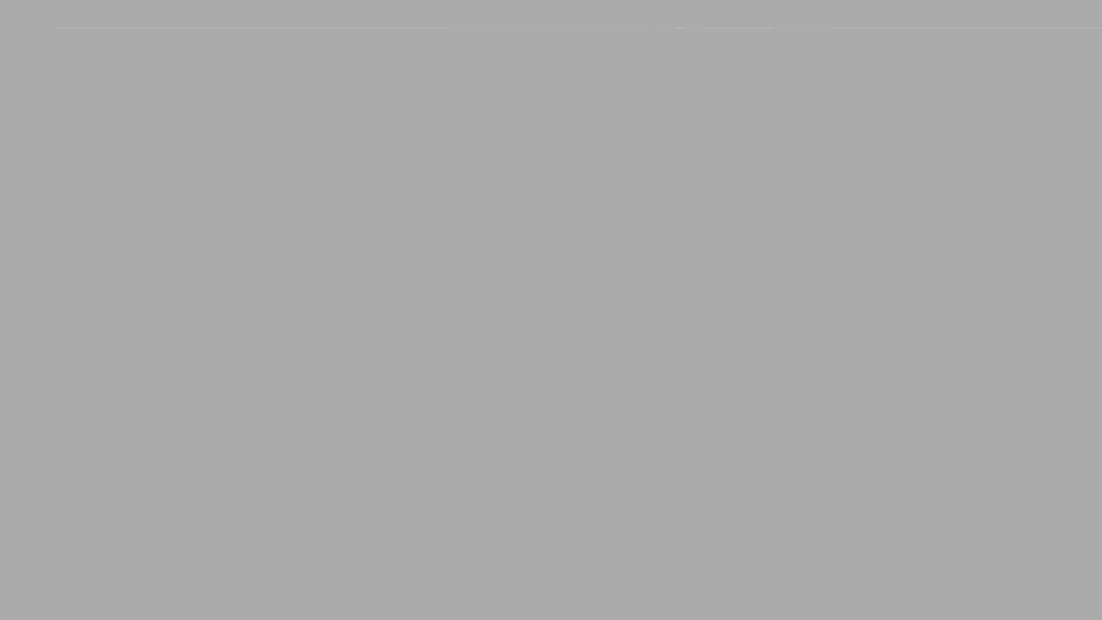
# - Start a new document and name it "online i.t turorials"
pyautogui.hotkey('ctrl', 'n')
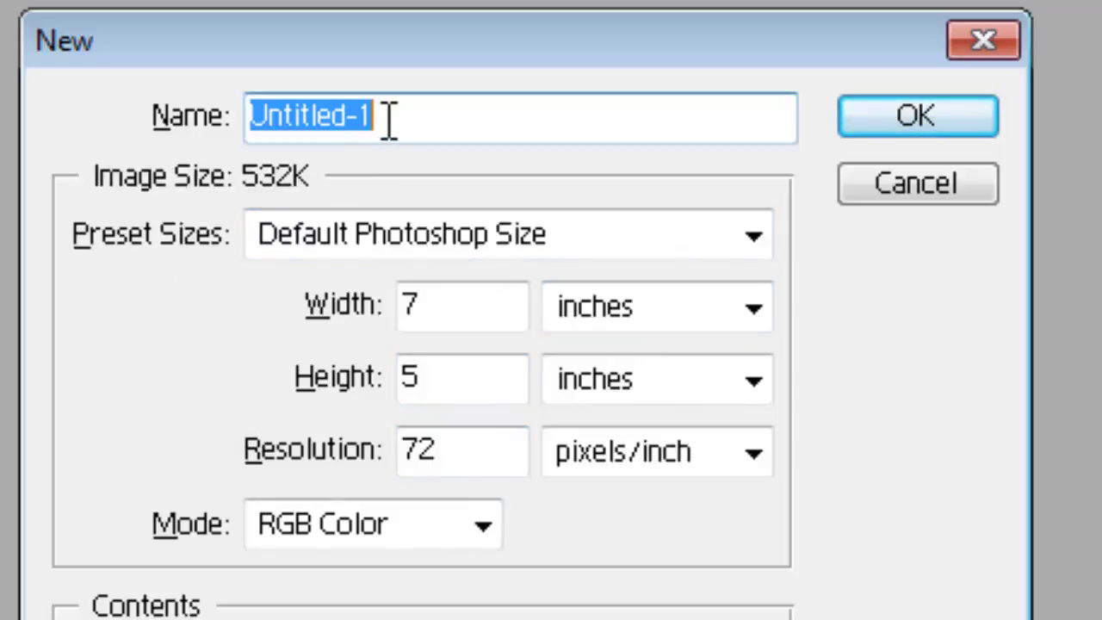
pyautogui.write('on')
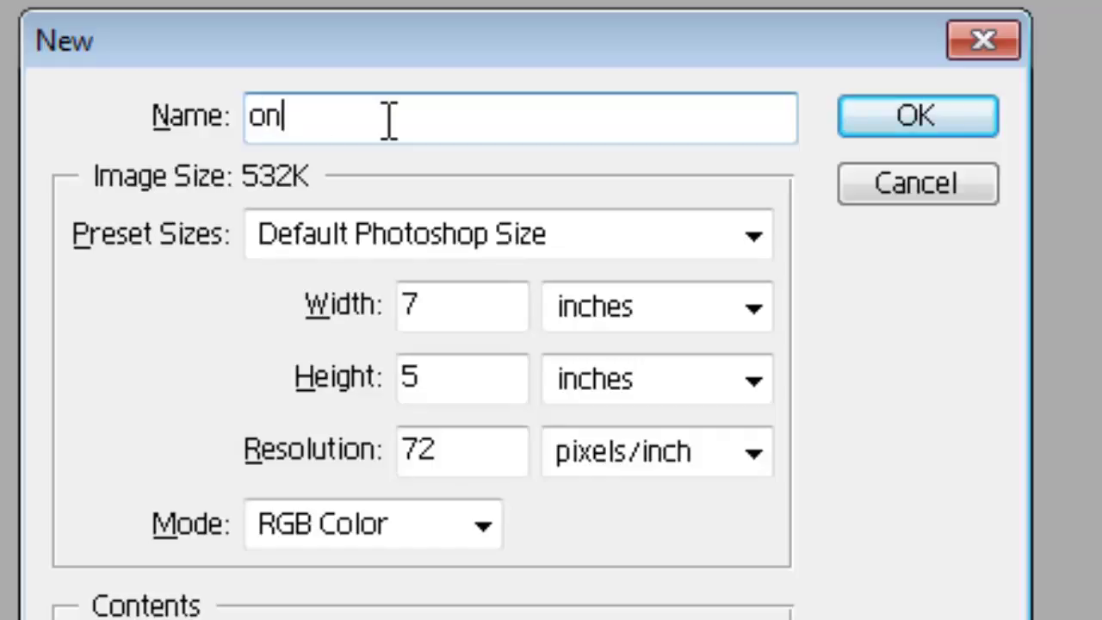
pyautogui.write('line ')
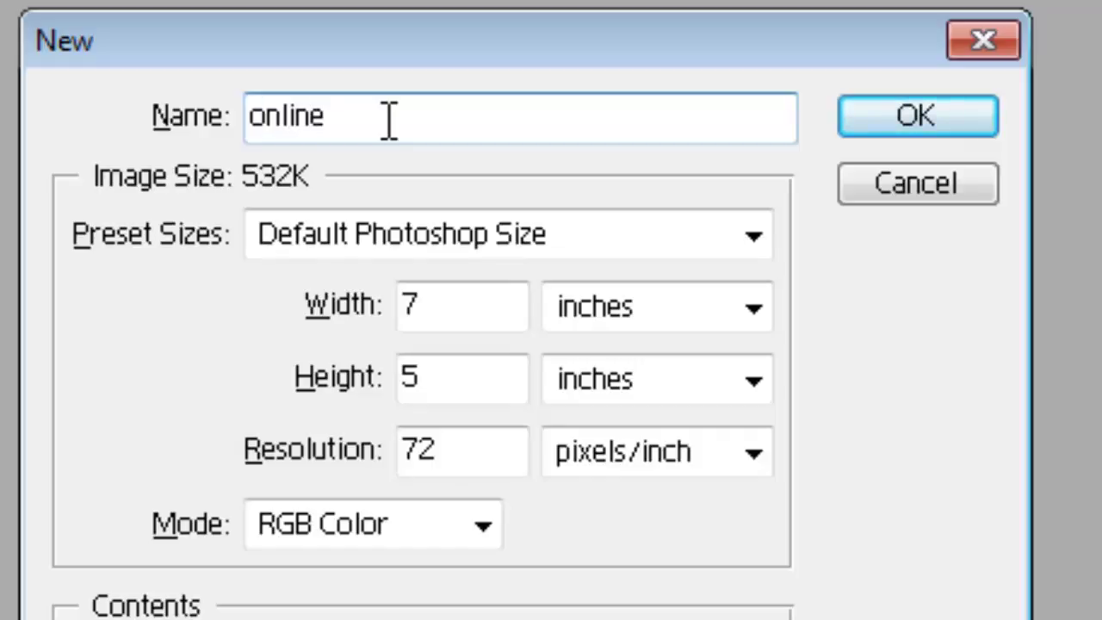
pyautogui.write('i.t ')
pyautogui.write('tuto')
pyautogui.write('rials')
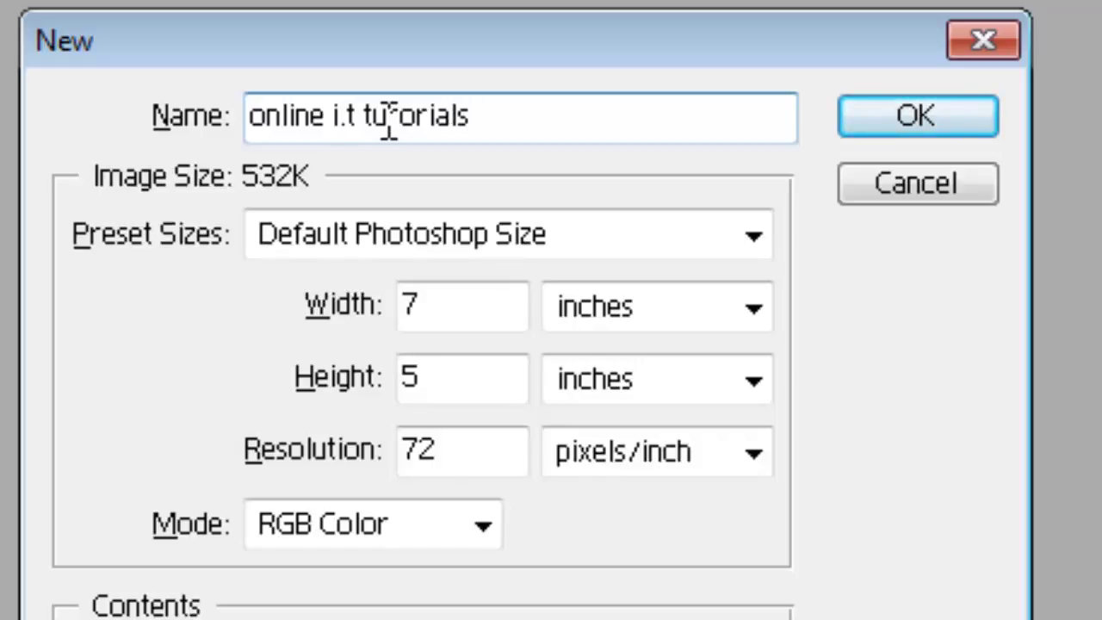
# - Choose the 1280 x 720 HDTV 720P preset size and review the height units, leaving them in pixels
pyautogui.click(757, 243)
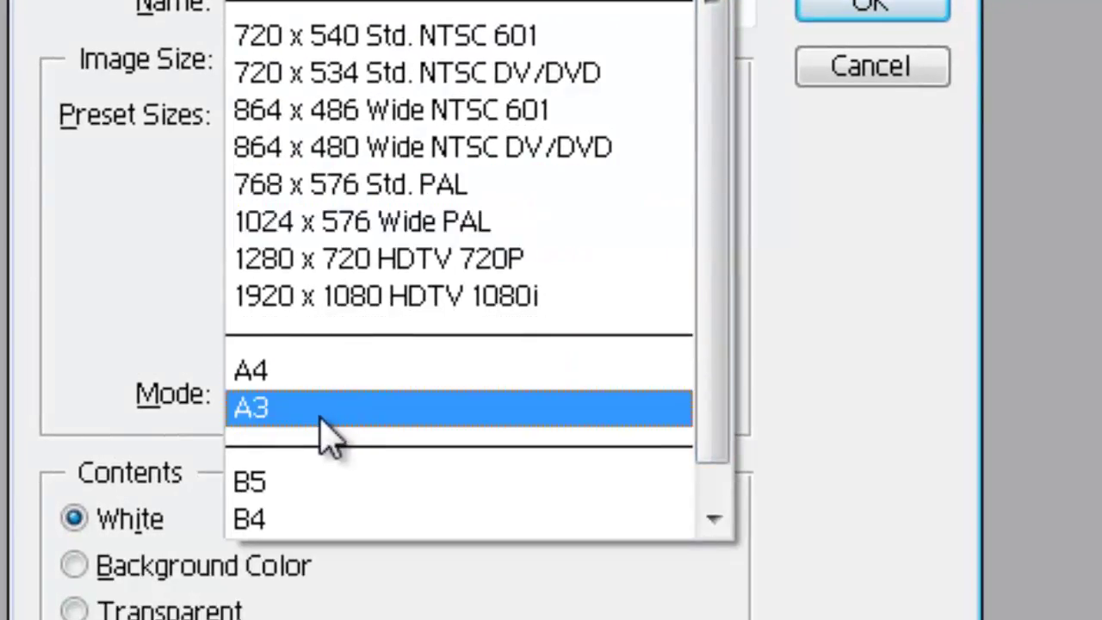
pyautogui.click(344, 261)
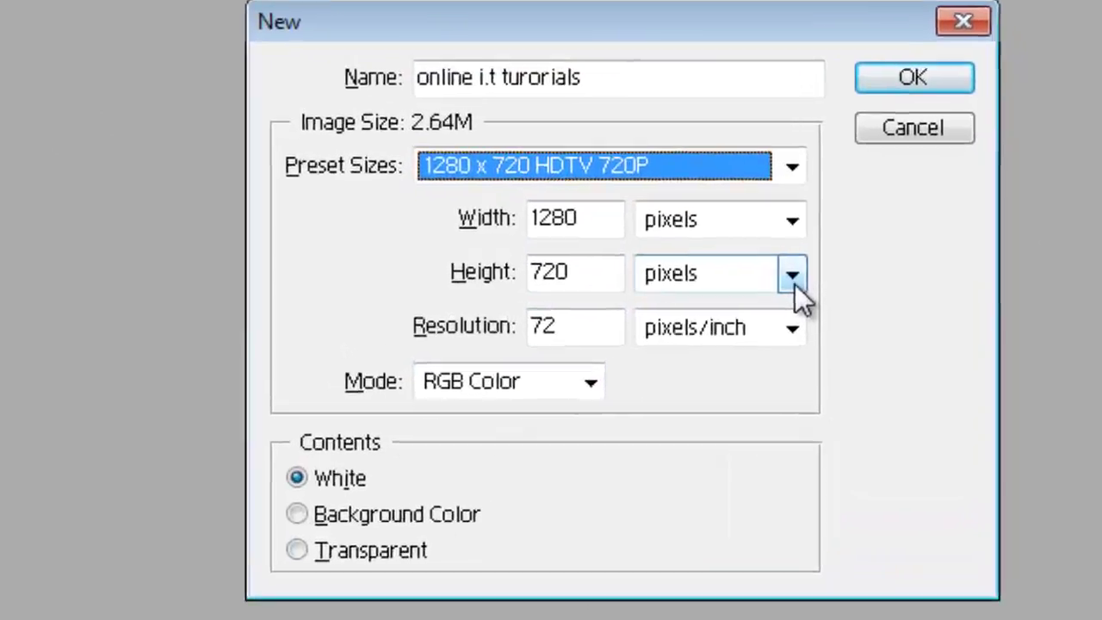
pyautogui.click(792, 275)
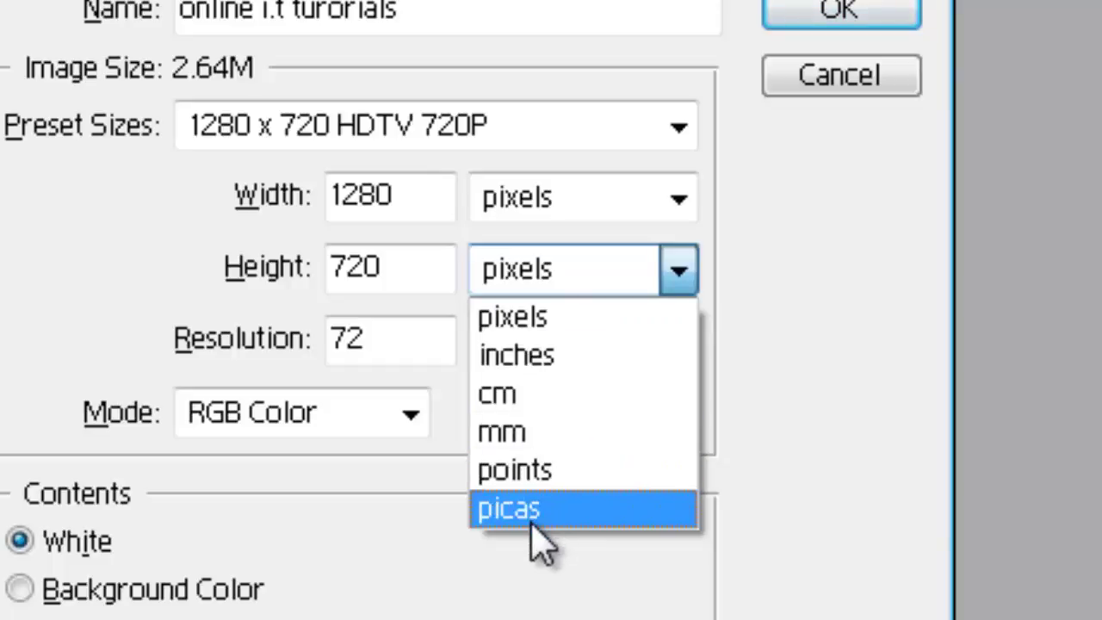
pyautogui.click(558, 617)
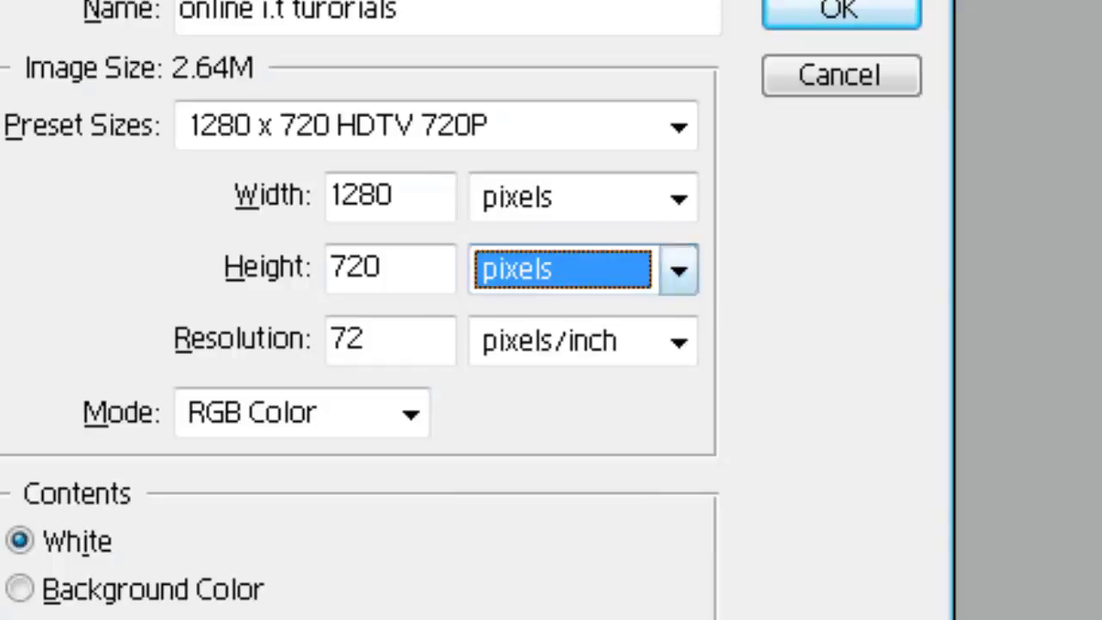
# - Create the document in RGB Color mode with white contents
pyautogui.click(411, 420)
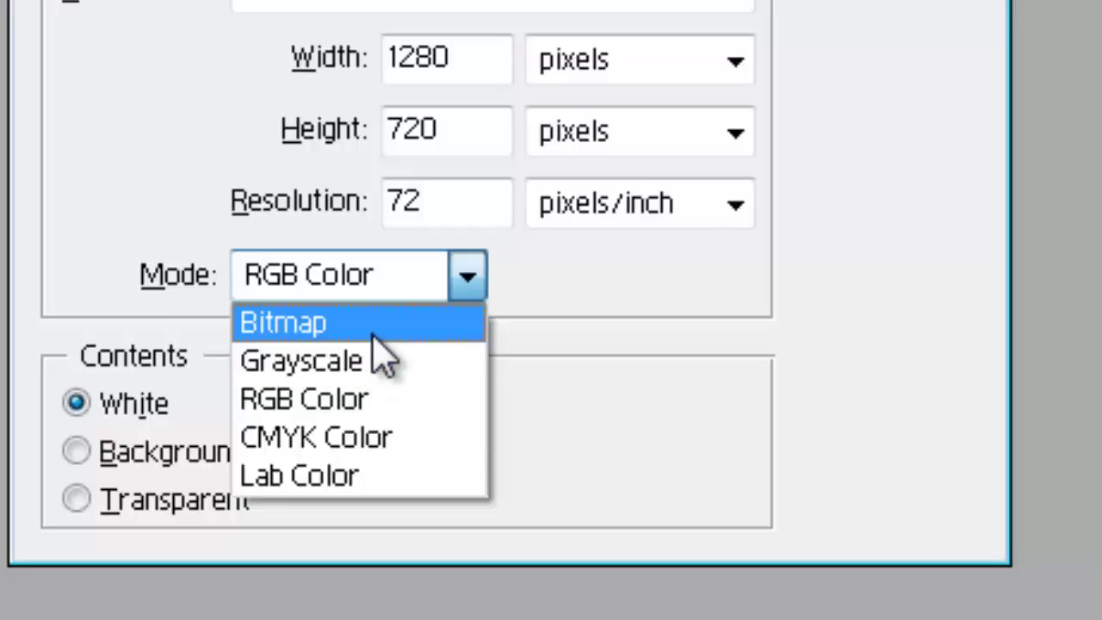
pyautogui.click(362, 398)
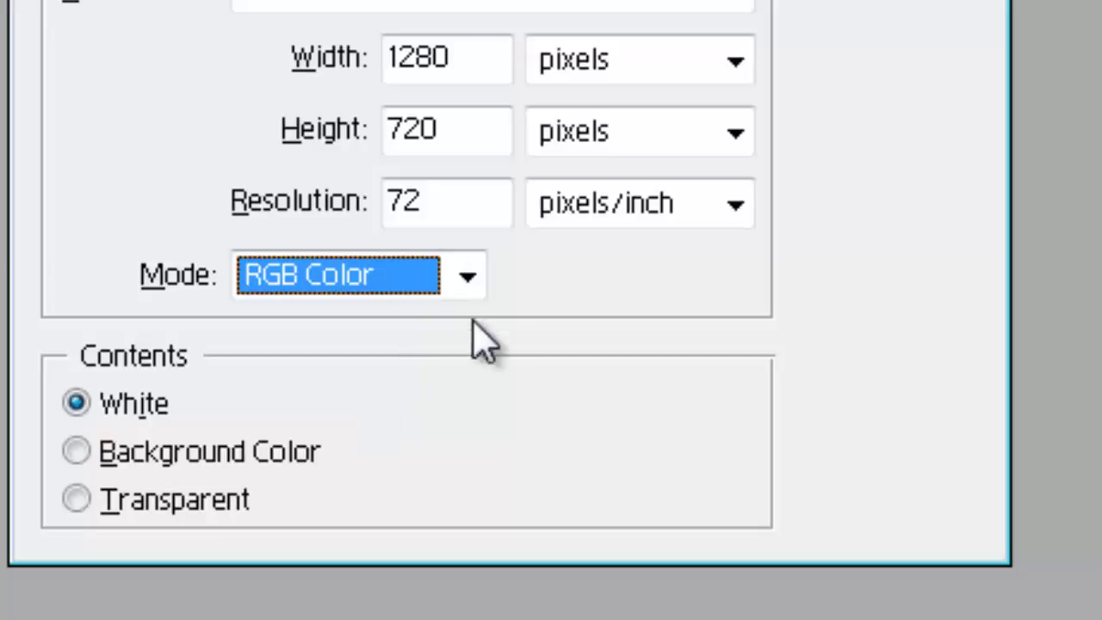
pyautogui.click(220, 465)
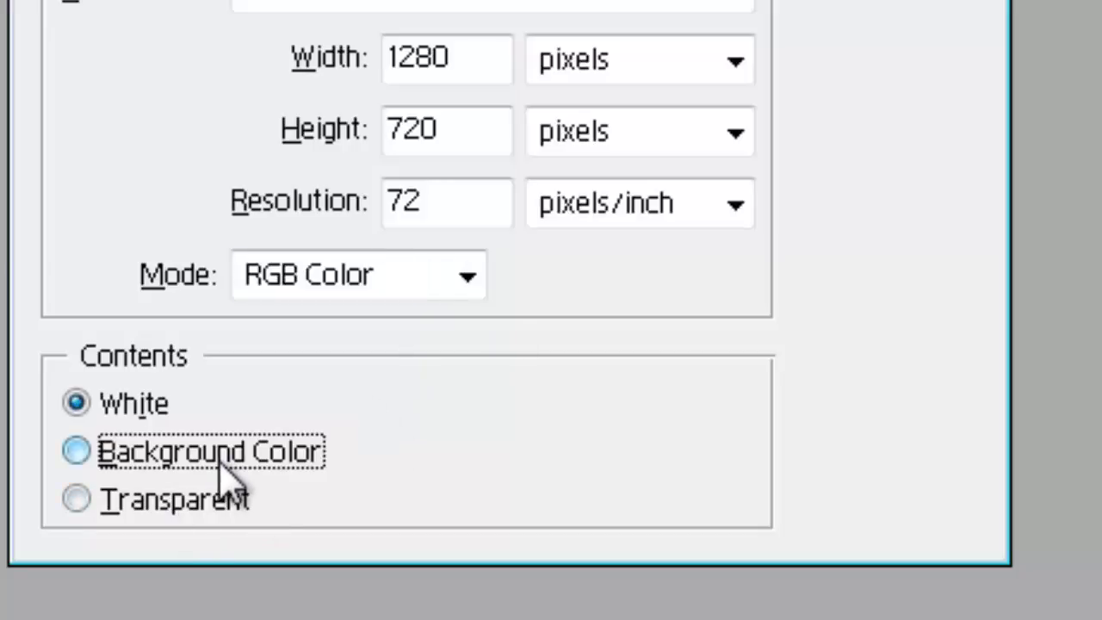
pyautogui.click(126, 411)
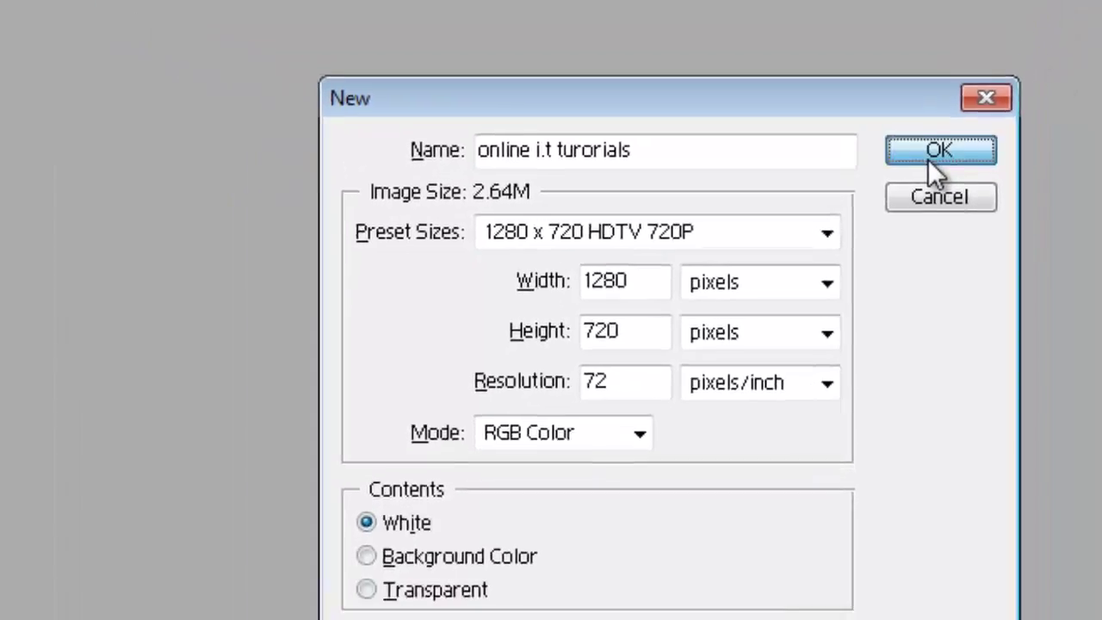
pyautogui.click(929, 75)
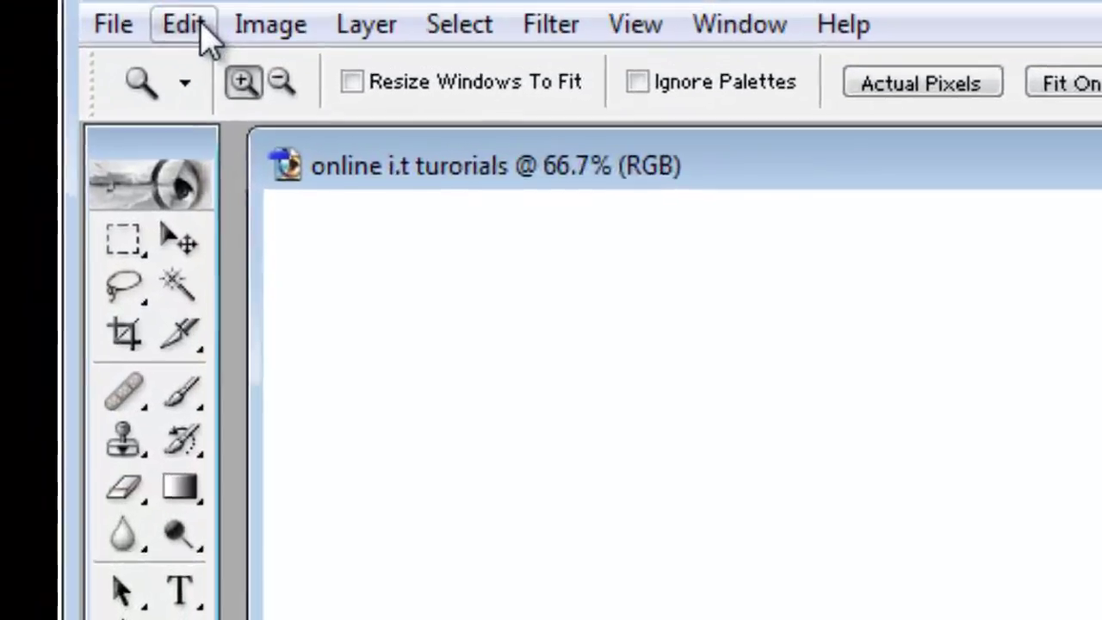
# - Glance over the Edit and Image commands available for the new document, and leave them without choosing any
pyautogui.click(199, 22)
pyautogui.moveTo(320, 40)
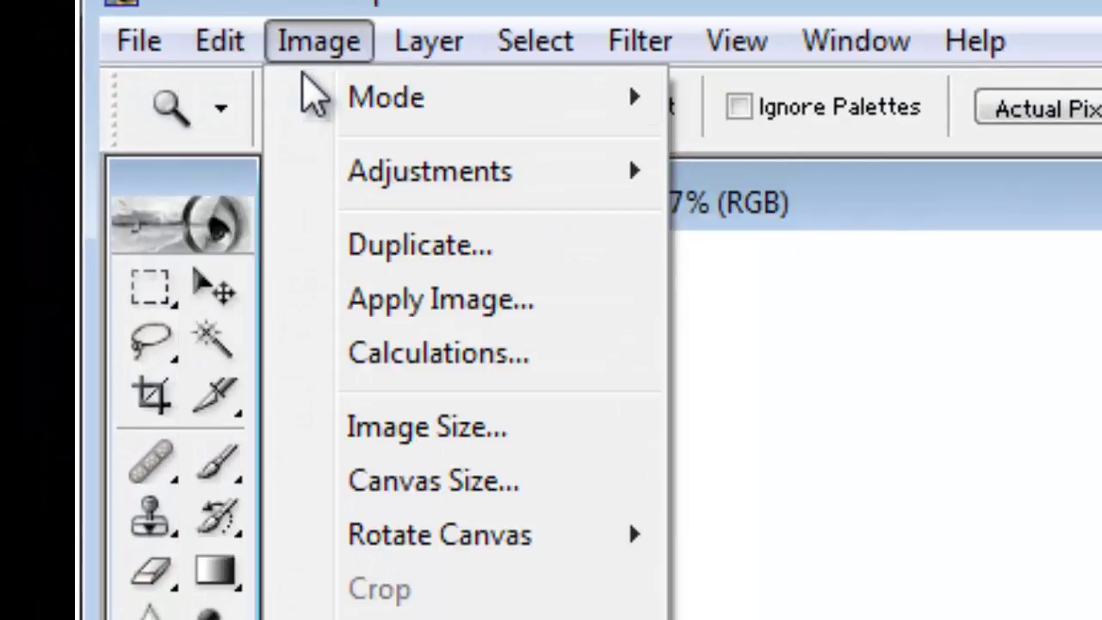
pyautogui.moveTo(217, 50)
pyautogui.press('Escape')
# - Display the document full screen on a black background, and activate the Move and Rectangular Marquee tools in turn
pyautogui.press('f')
pyautogui.press('f')
pyautogui.press('v')
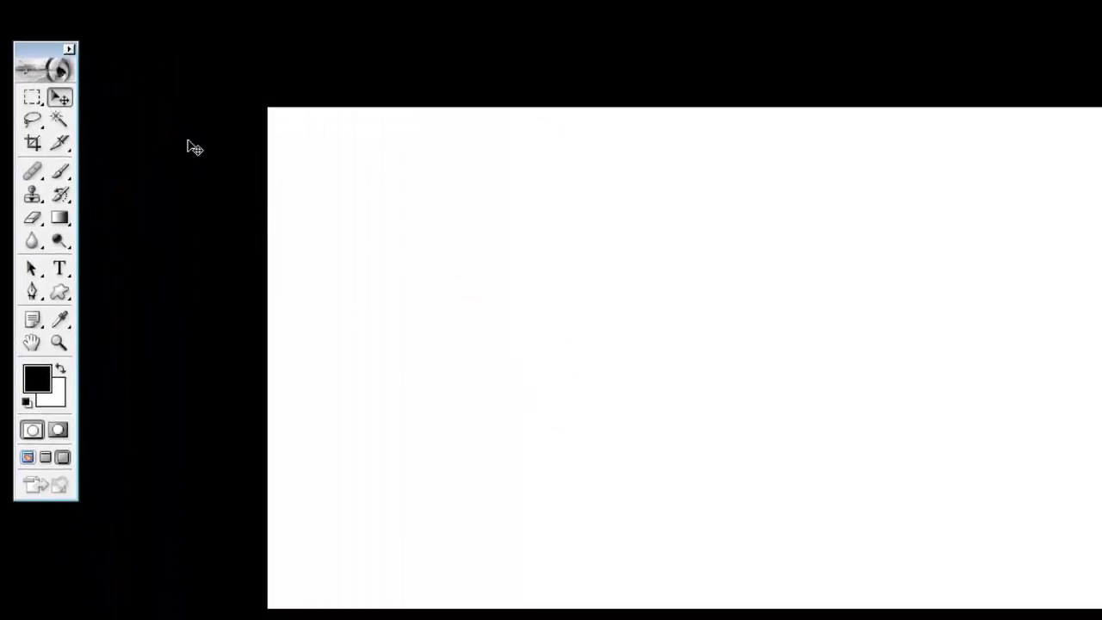
pyautogui.press('e')
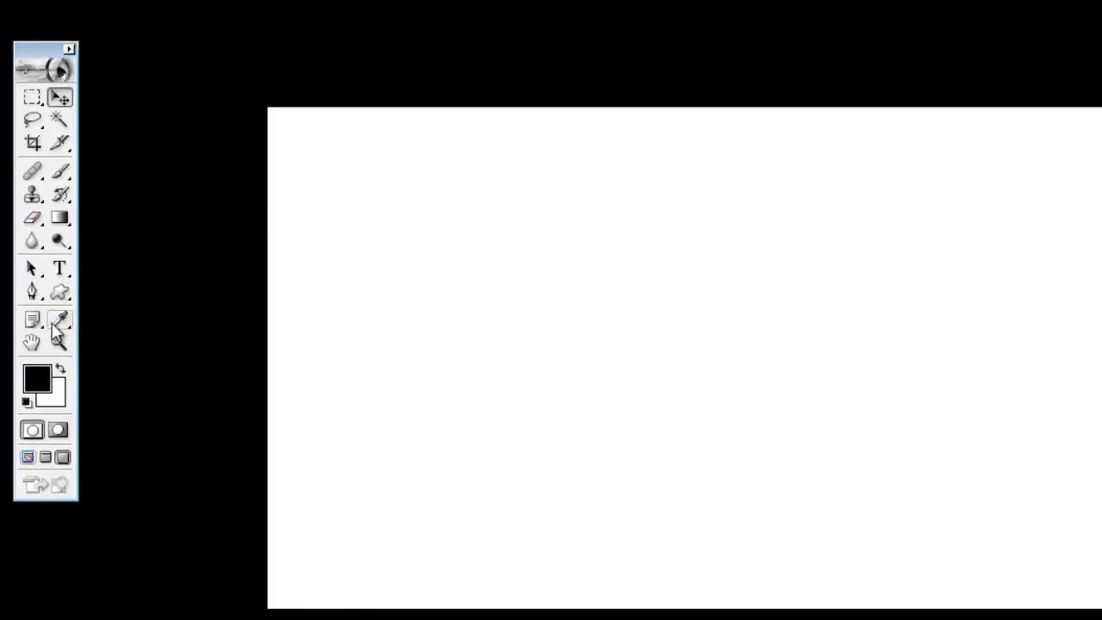
pyautogui.click(32, 98)
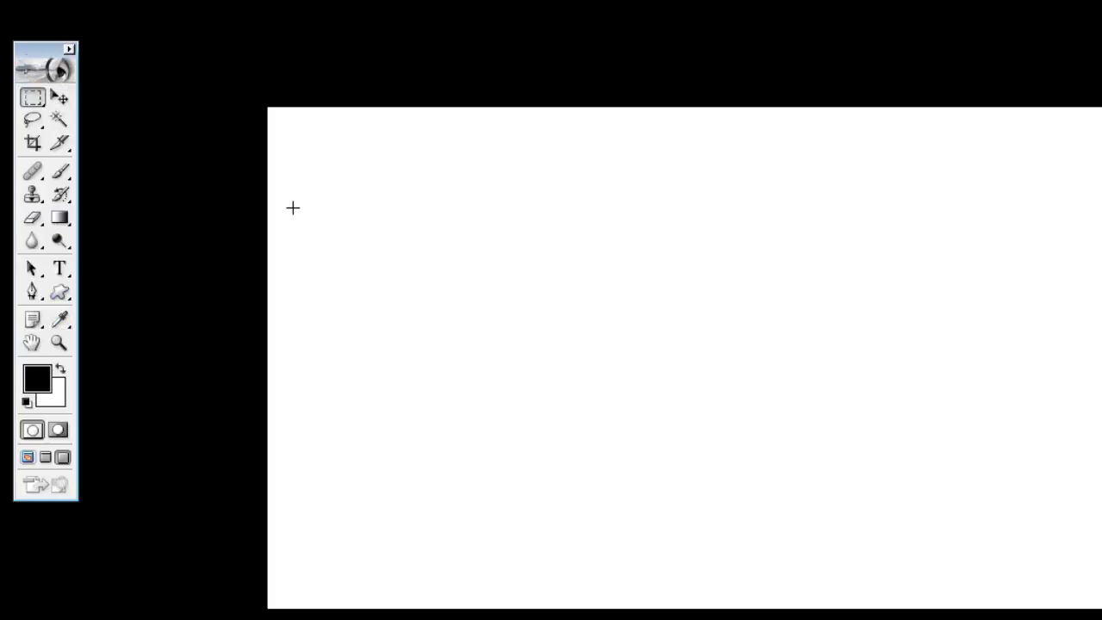
# - Magnify the blank canvas with the Zoom tool, zoom back out until the whole canvas shows, and magnify it again
pyautogui.click(58, 342)
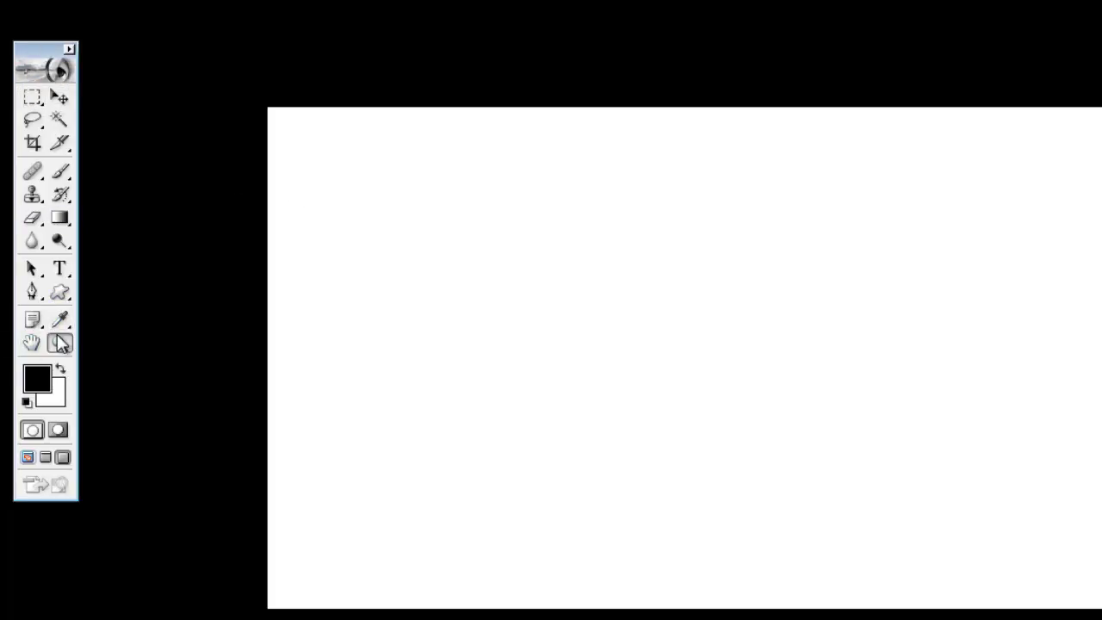
pyautogui.click(501, 334)
pyautogui.click(501, 334)
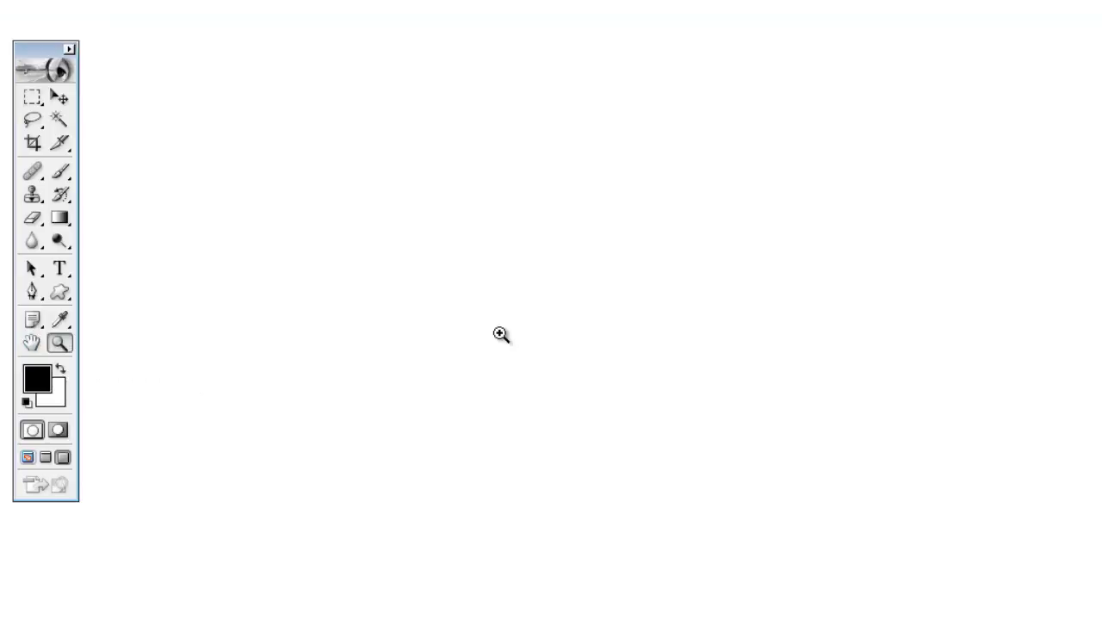
pyautogui.hotkey('ctrl', '-')
pyautogui.hotkey('ctrl', '-')
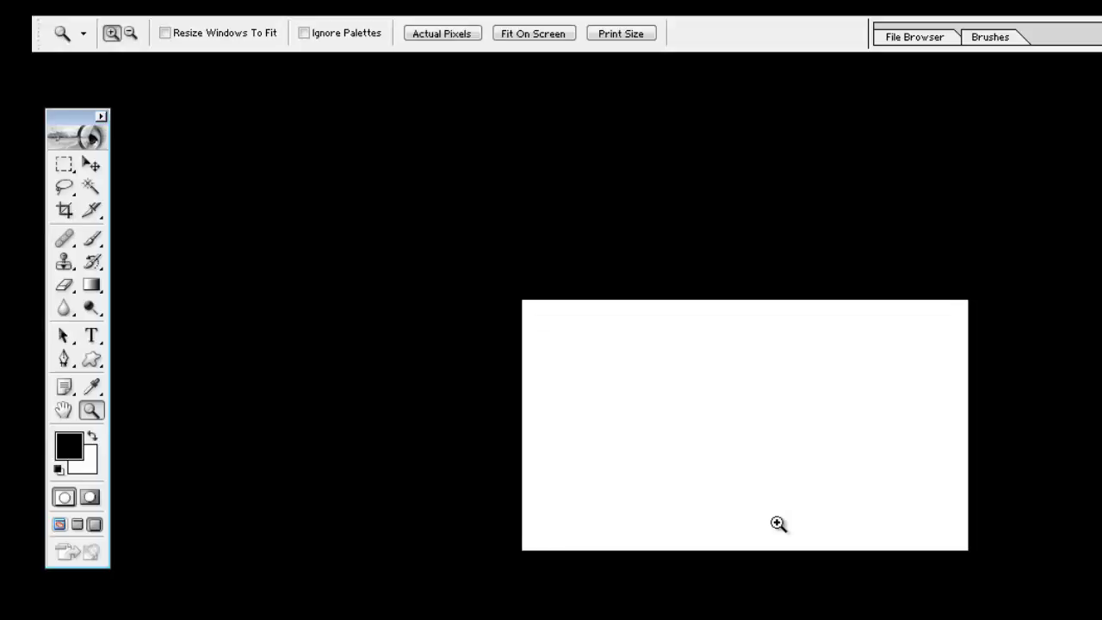
pyautogui.click(778, 458)
pyautogui.click(795, 420)
pyautogui.click(795, 421)
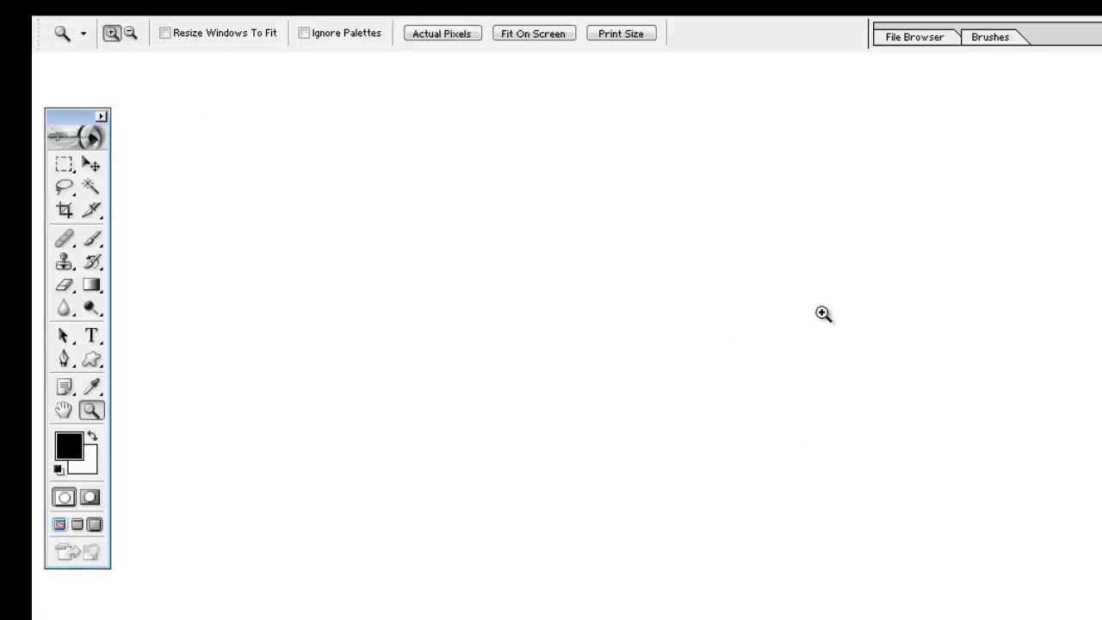
# - Switch the Zoom tool to zoom-out mode and fit the whole canvas on the screen
pyautogui.keyDown('alt'); pyautogui.click(184, 398); pyautogui.keyUp('alt')
pyautogui.keyDown('alt'); pyautogui.click(183, 398); pyautogui.keyUp('alt')
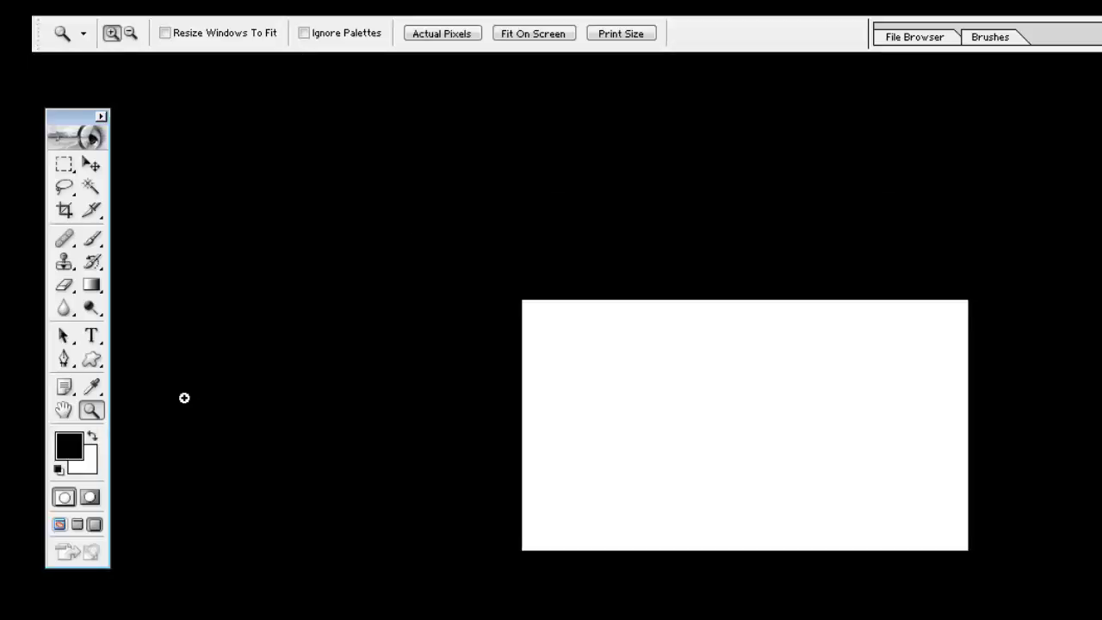
pyautogui.click(59, 35)
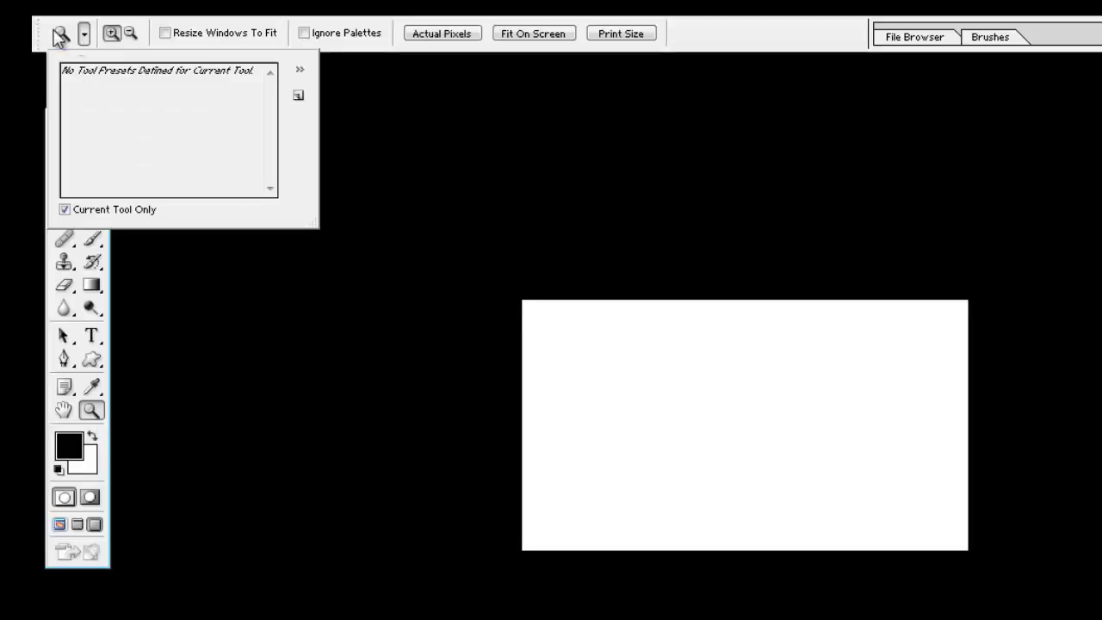
pyautogui.click(130, 33)
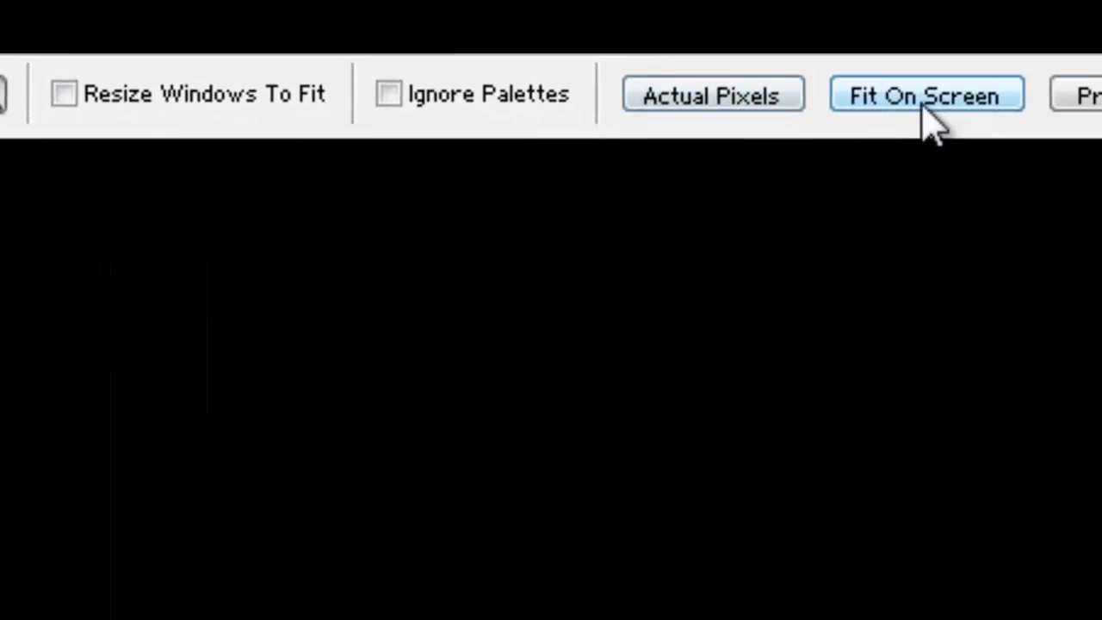
pyautogui.click(959, 103)
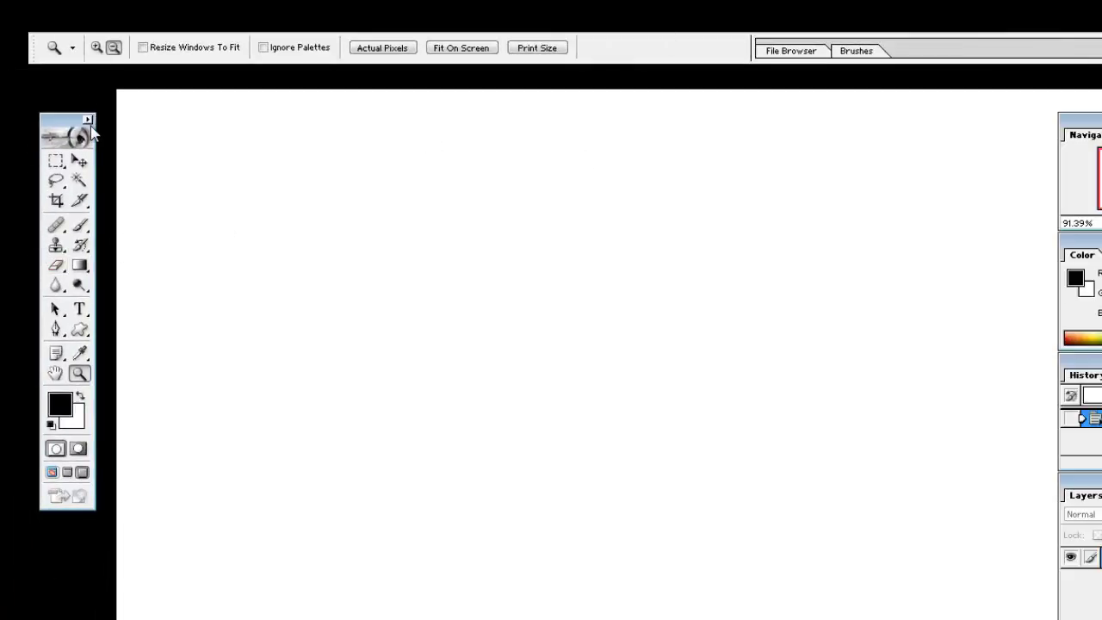
# - Glance over the main command groups offered by the toolbox and leave them without choosing any
pyautogui.click(88, 119)
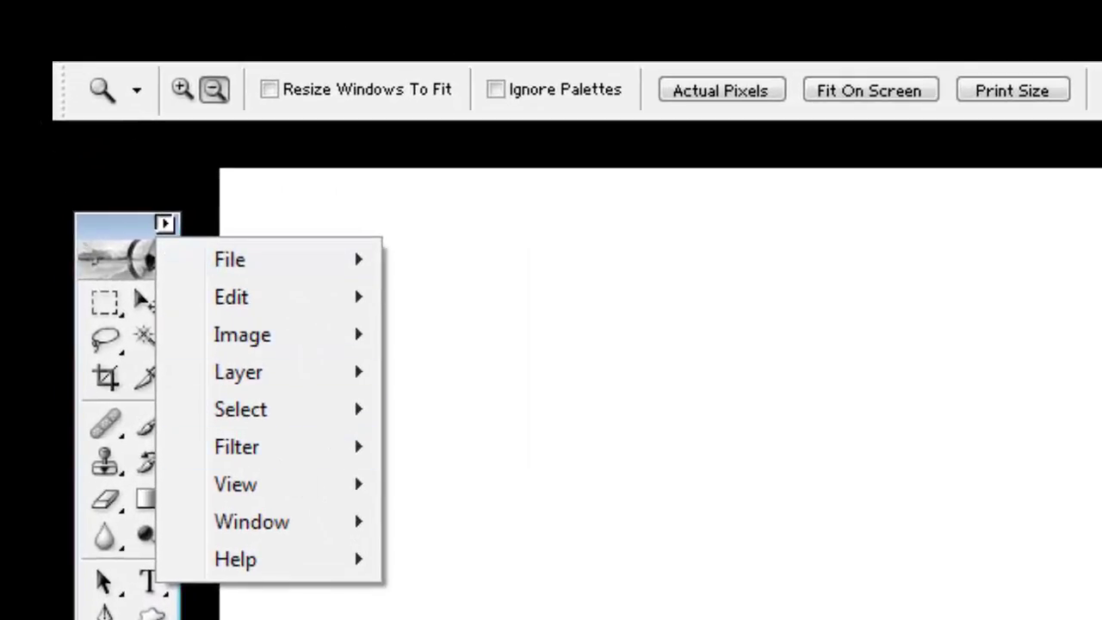
pyautogui.press('Escape')
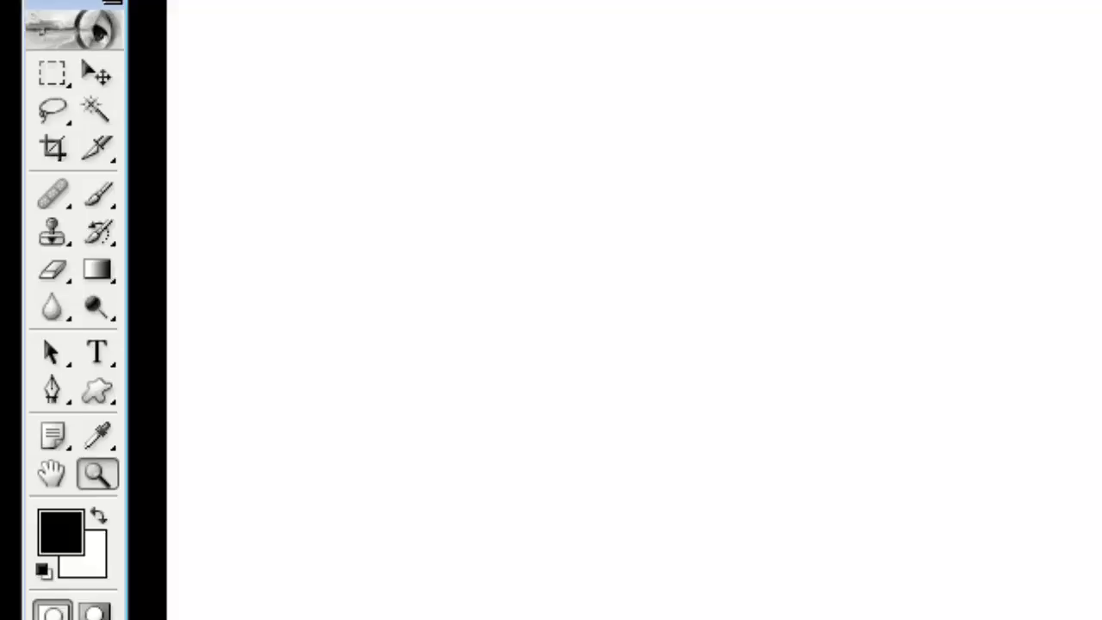
# - Zoom out in repeated steps until the whole canvas is a small rectangle on the black background
pyautogui.hotkey('ctrl', '-')
pyautogui.hotkey('ctrl', '-')
pyautogui.hotkey('ctrl', '-')
pyautogui.hotkey('ctrl', '-')
pyautogui.hotkey('ctrl', '-')
pyautogui.hotkey('ctrl', '-')
pyautogui.hotkey('ctrl', '-')
pyautogui.hotkey('ctrl', '-')
pyautogui.hotkey('ctrl', '-')
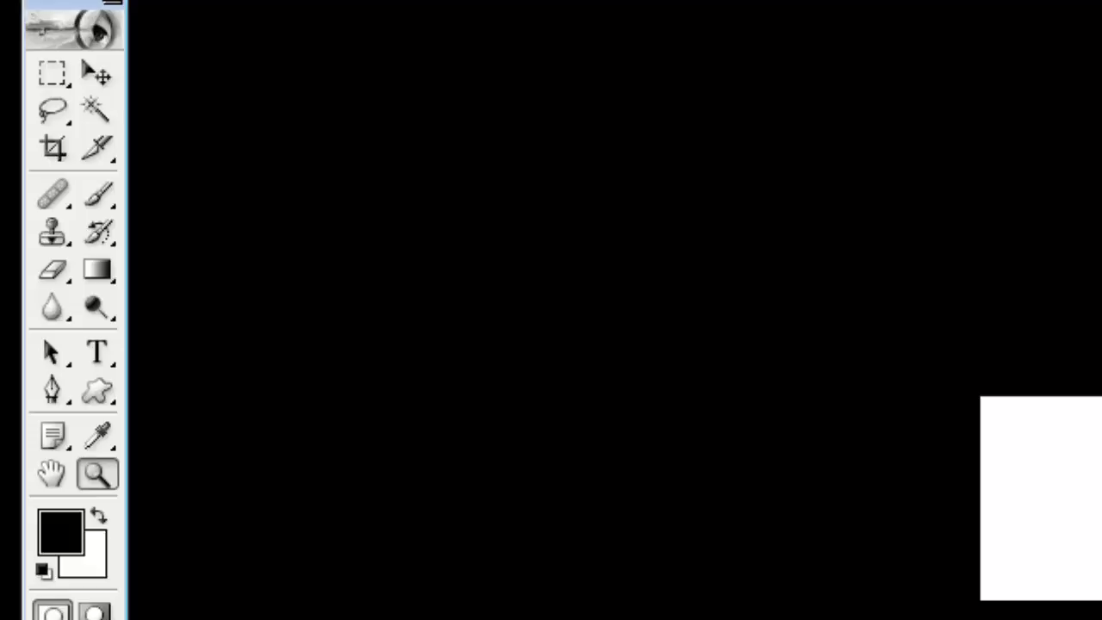
pyautogui.press('super')
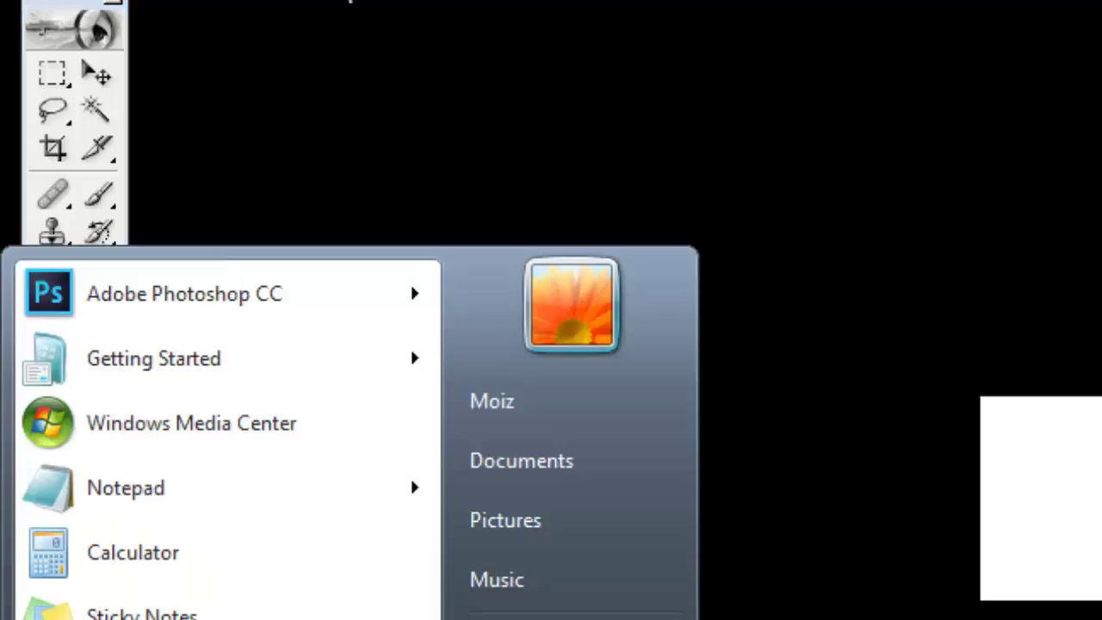
pyautogui.press('super')
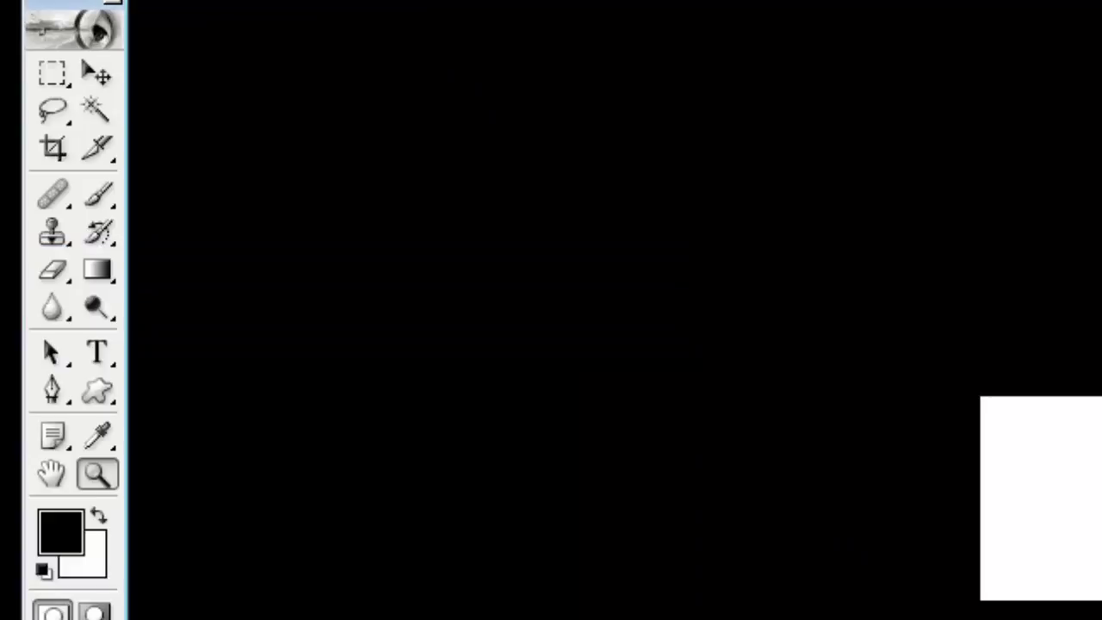
pyautogui.press('super')
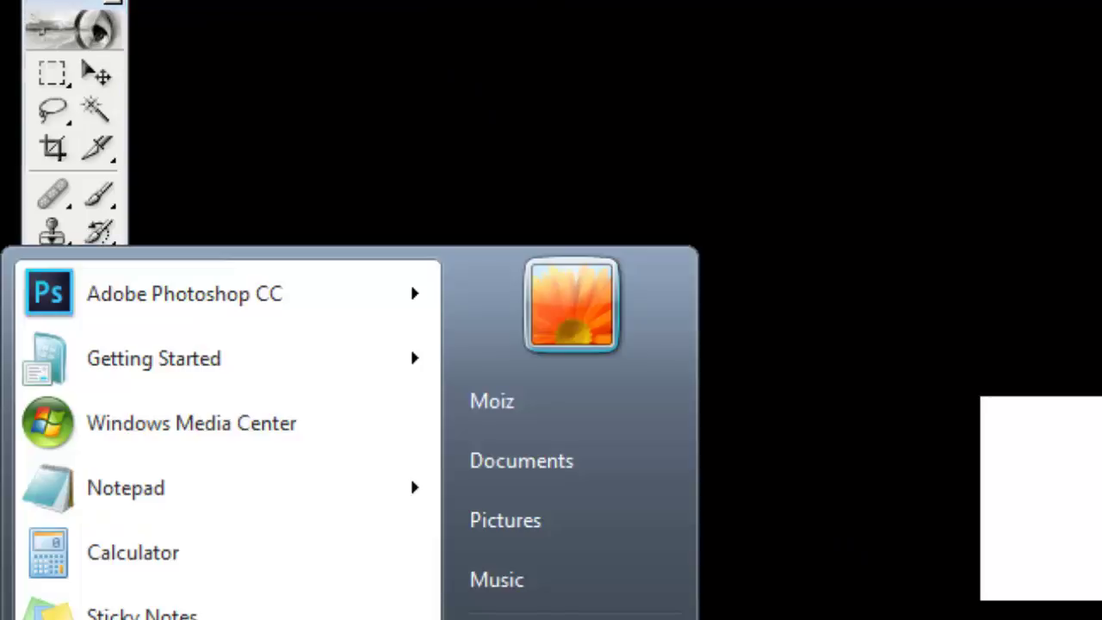
pyautogui.press('super')
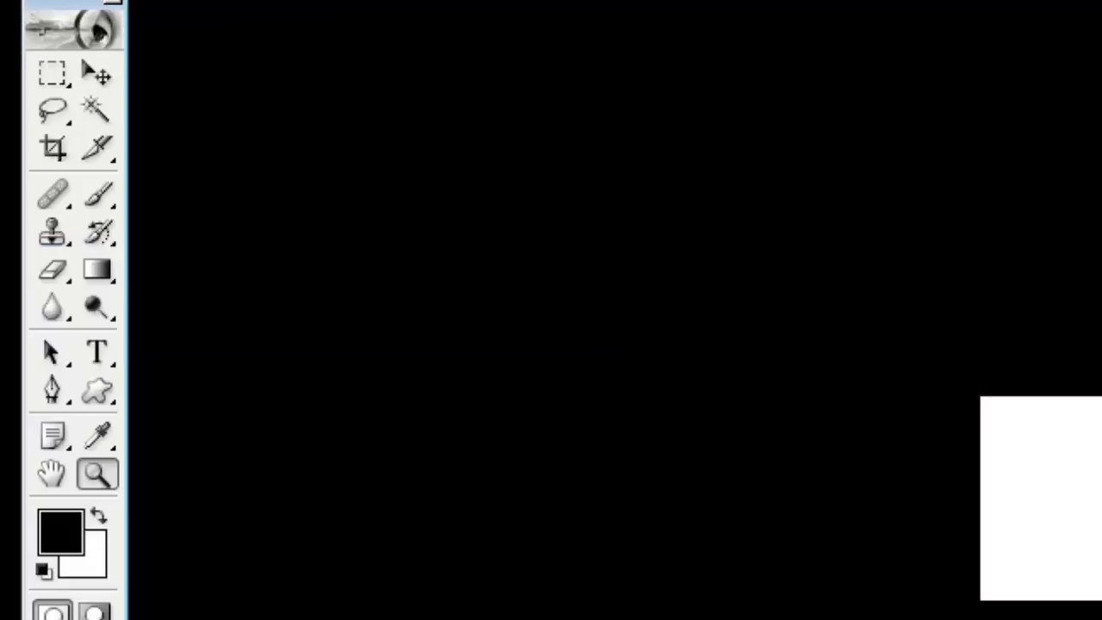
pyautogui.press('super')
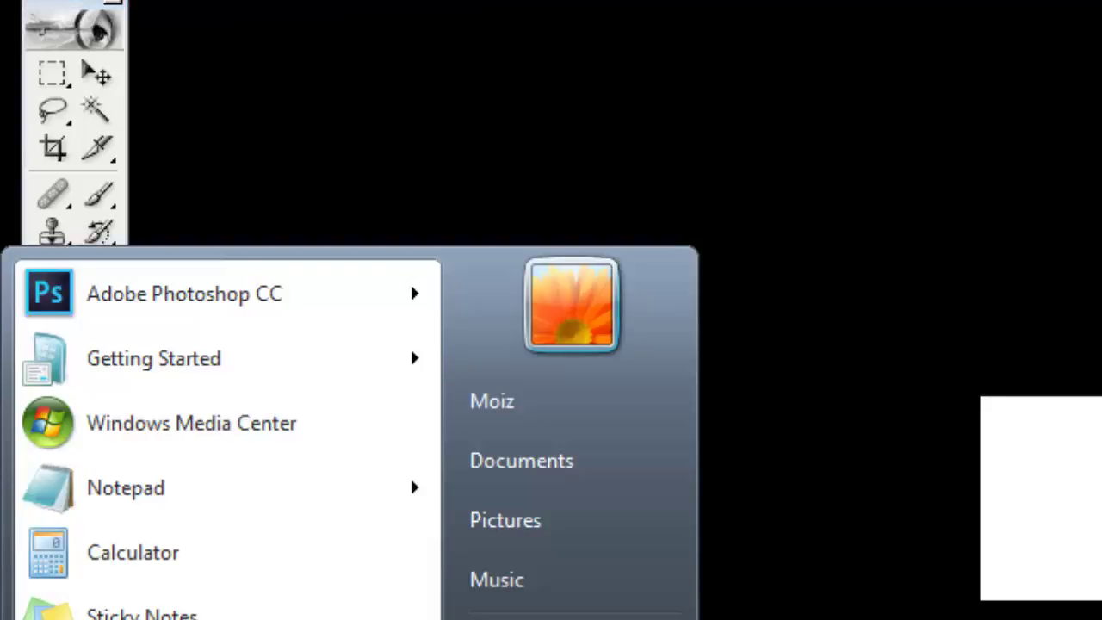
pyautogui.press('super')
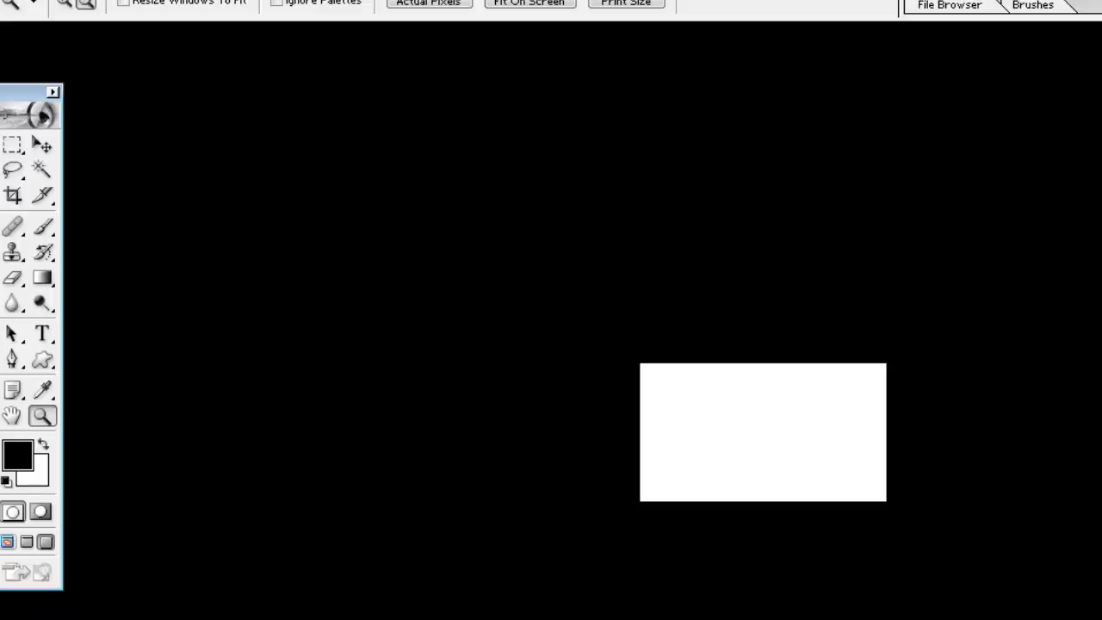
pyautogui.press('super')
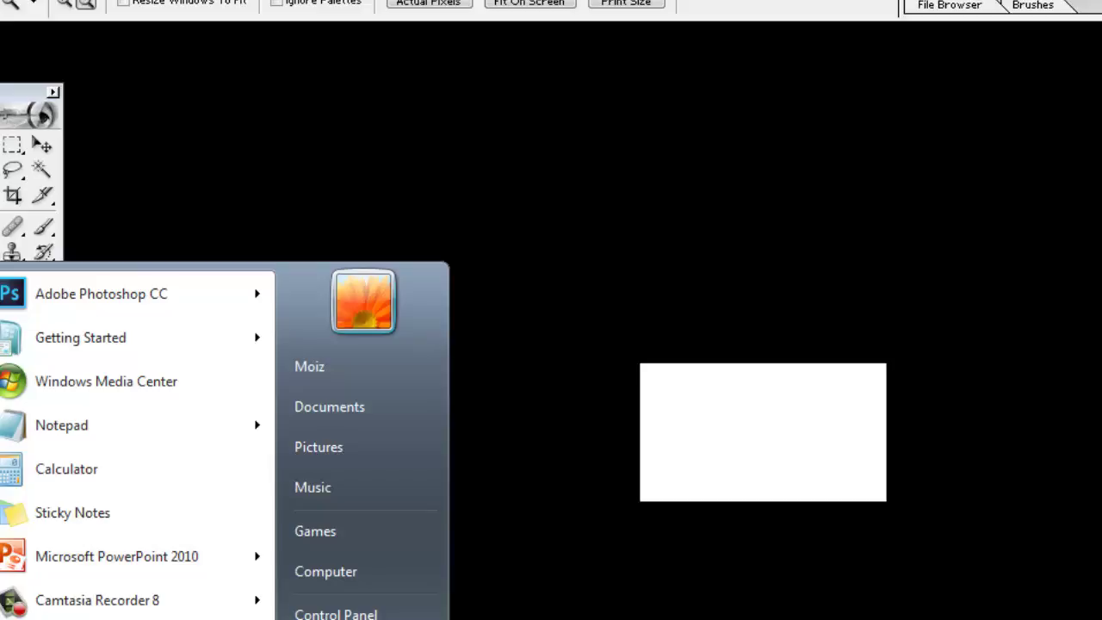
pyautogui.press('super')
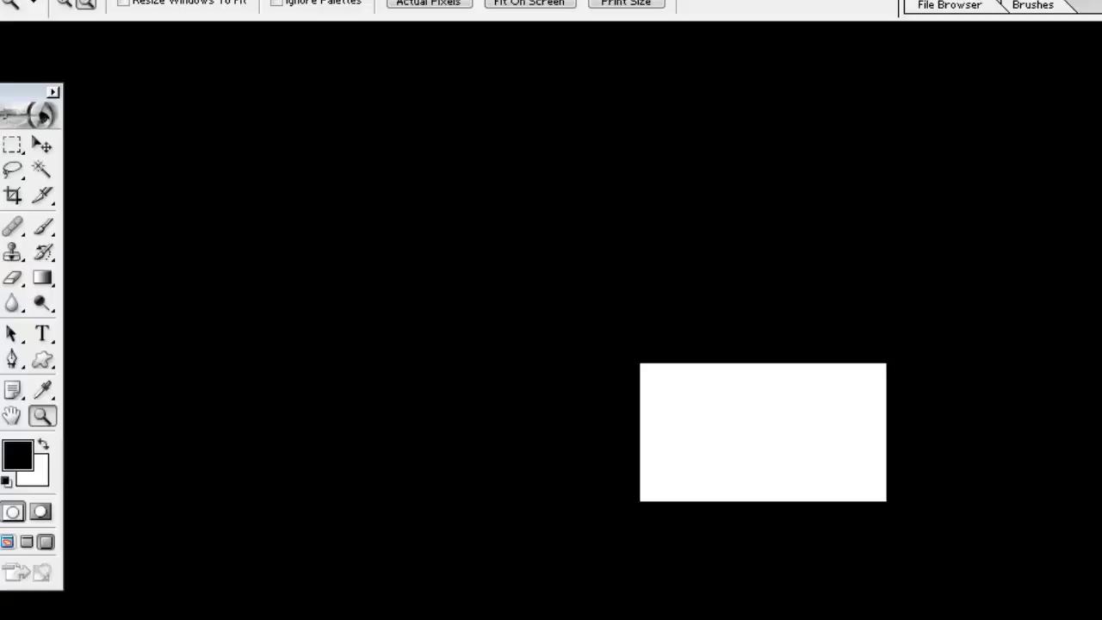